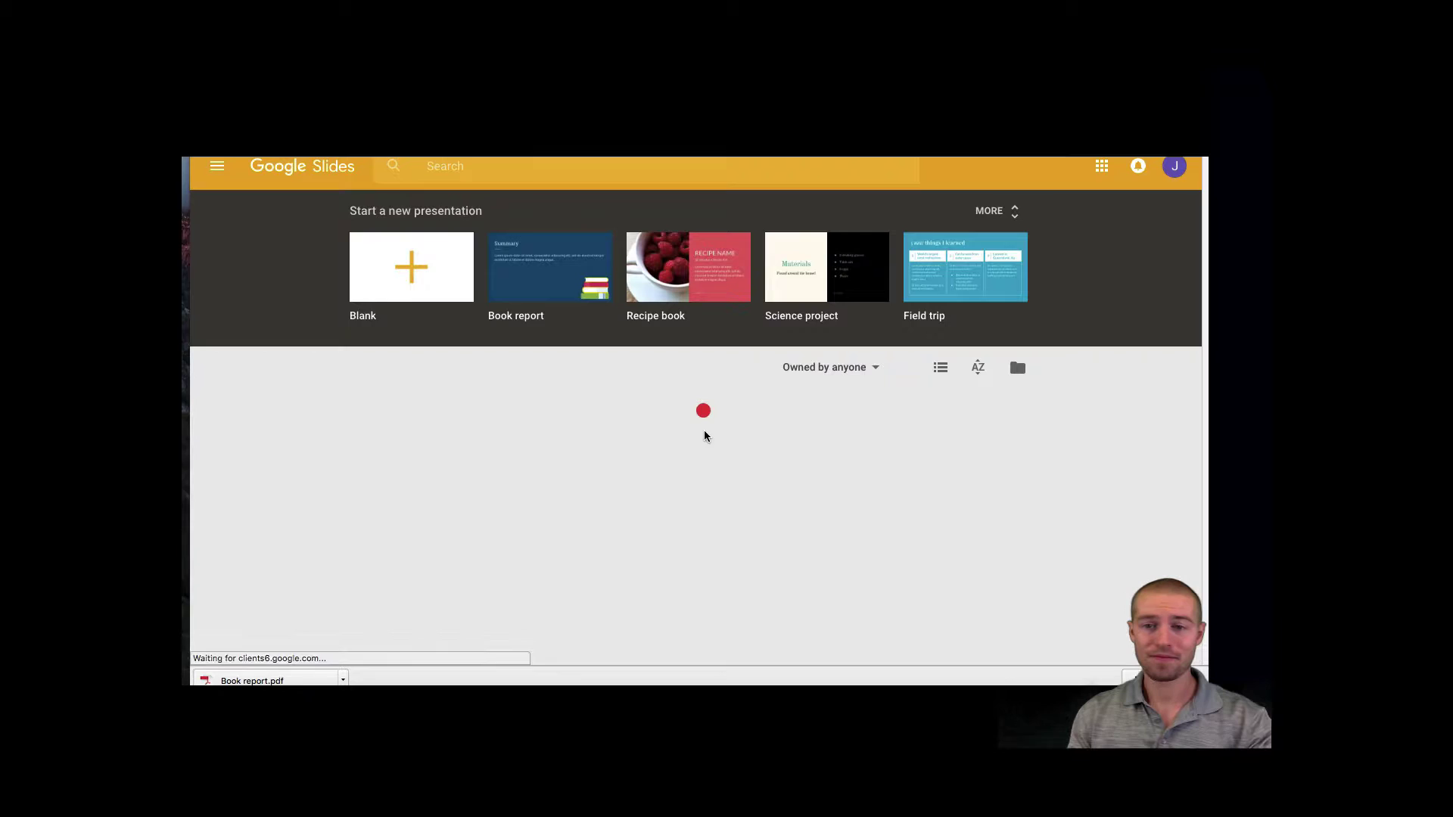
Start a new blank presentation from the Slides home page.
click(408, 289)
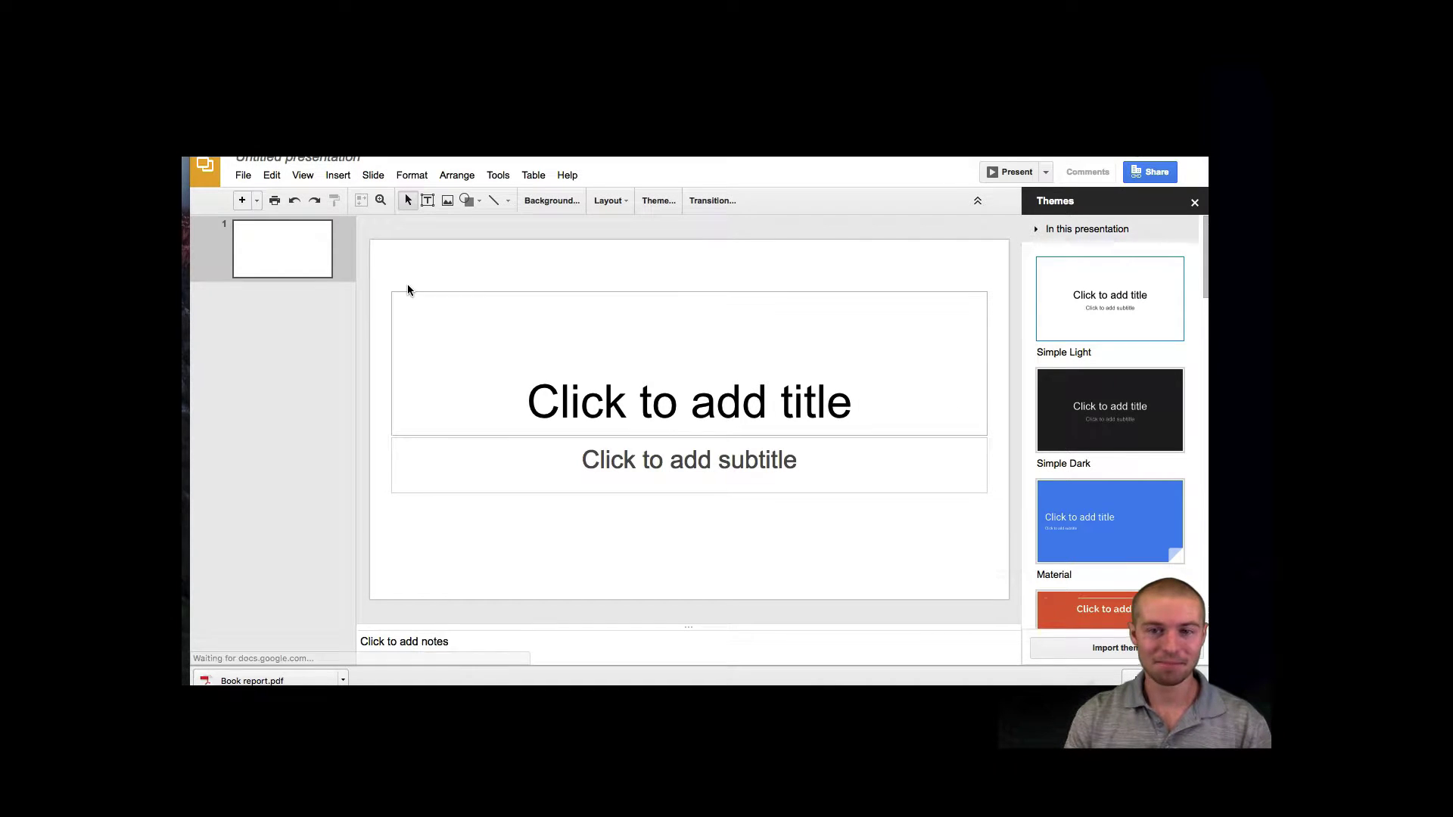
Add a second slide using the Blank layout.
click(258, 201)
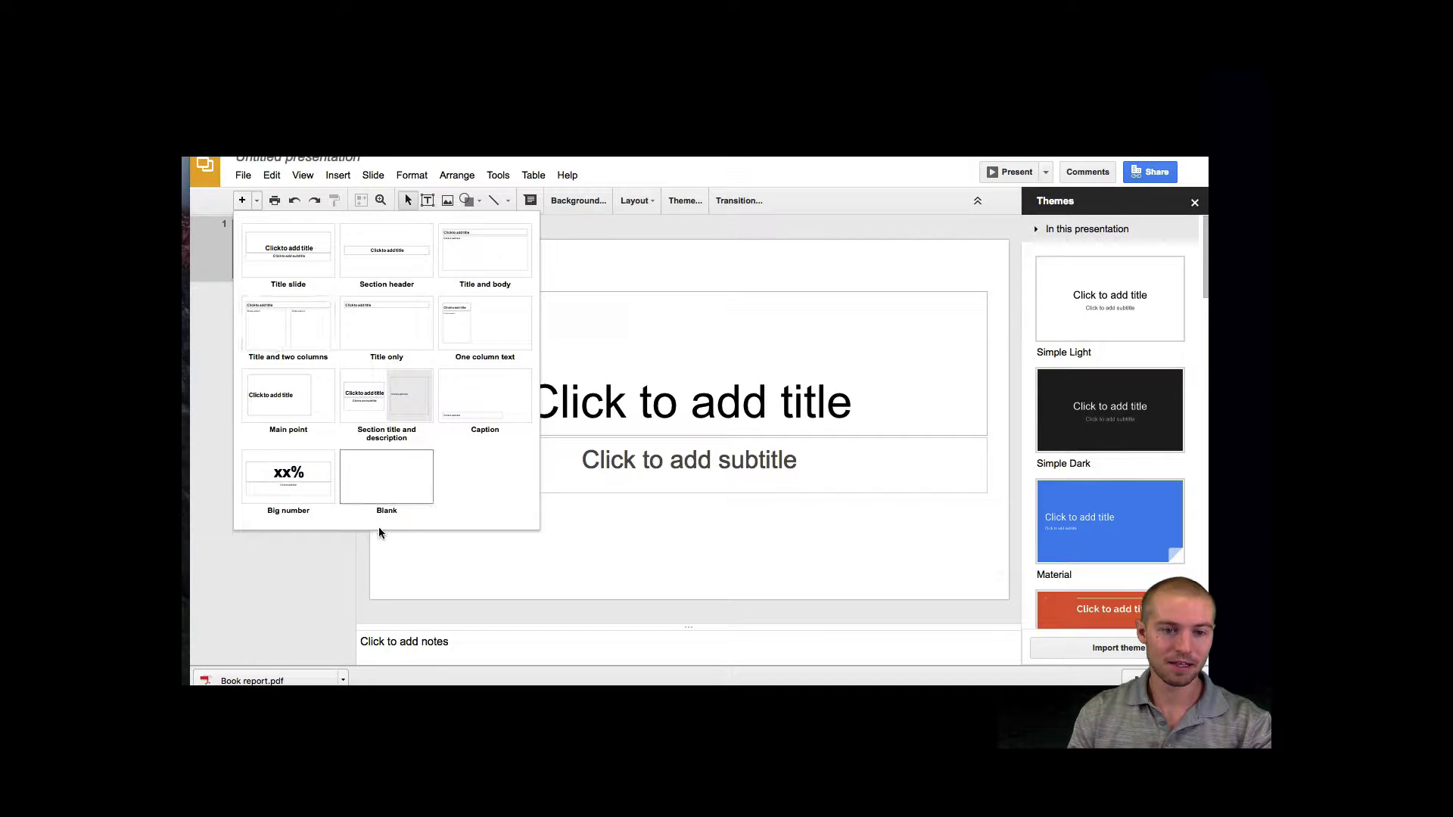
click(389, 501)
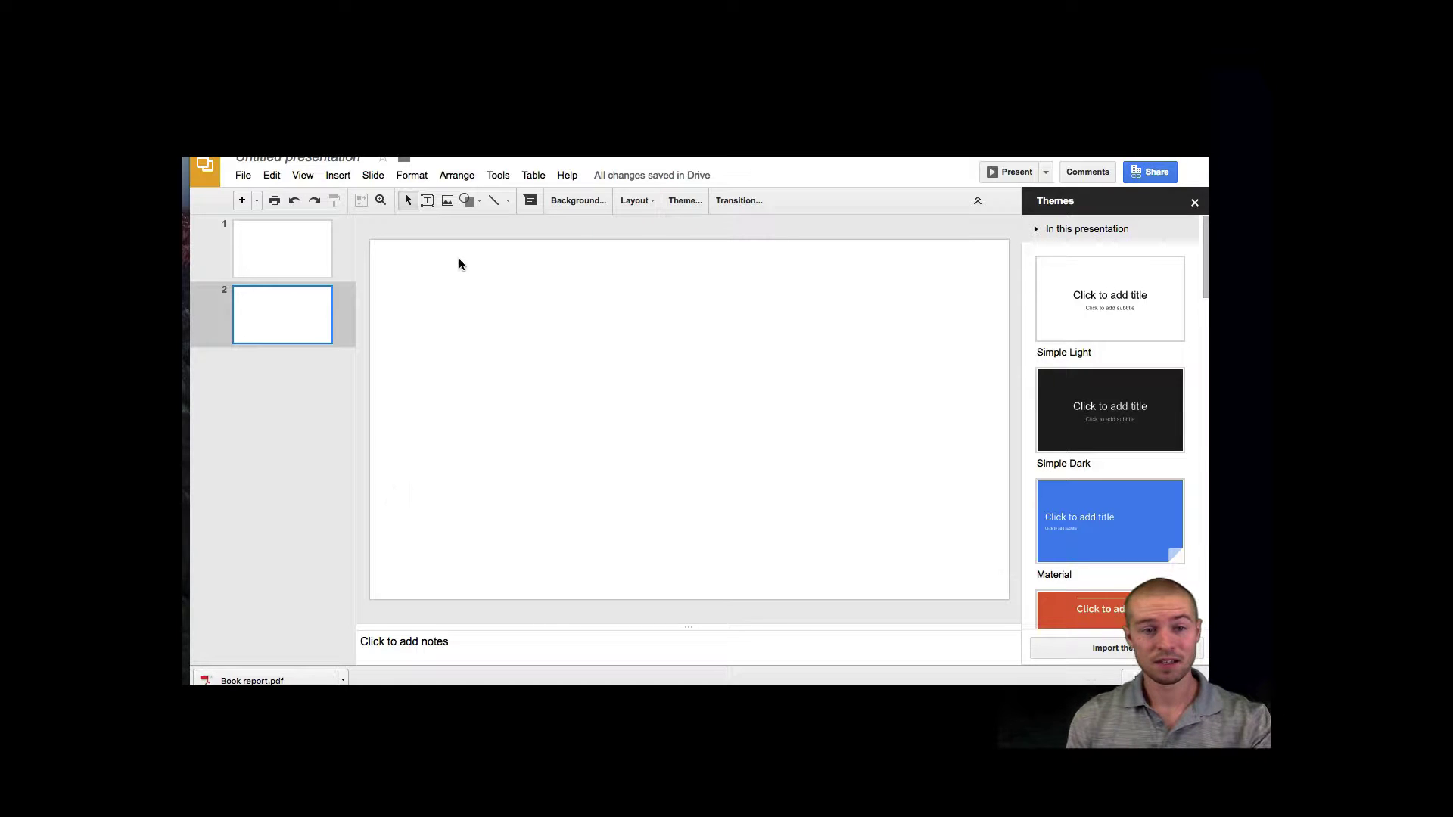
Draw a right-pointing block arrow left of the slide centre.
click(476, 202)
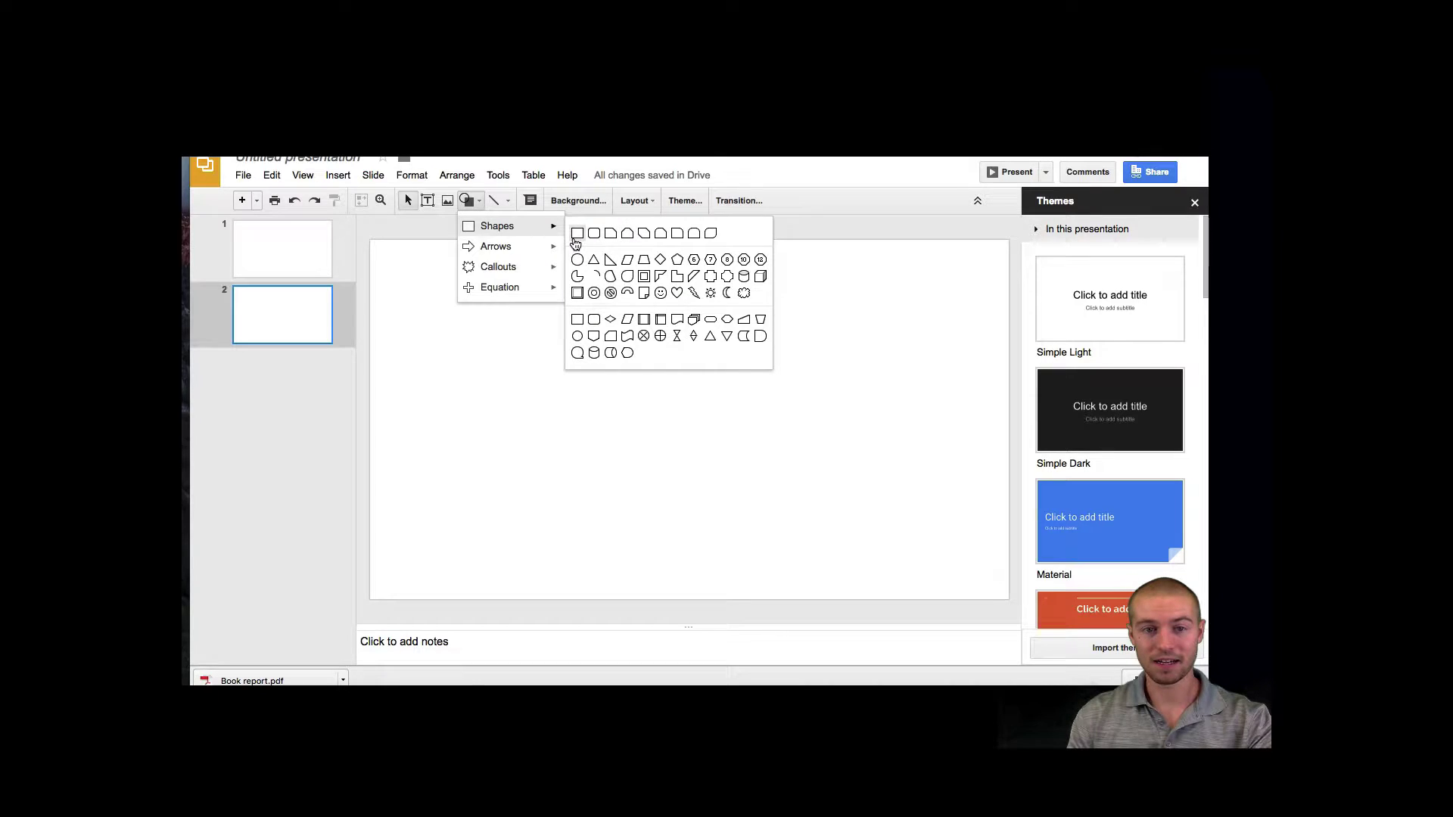
mouse_move(497, 247)
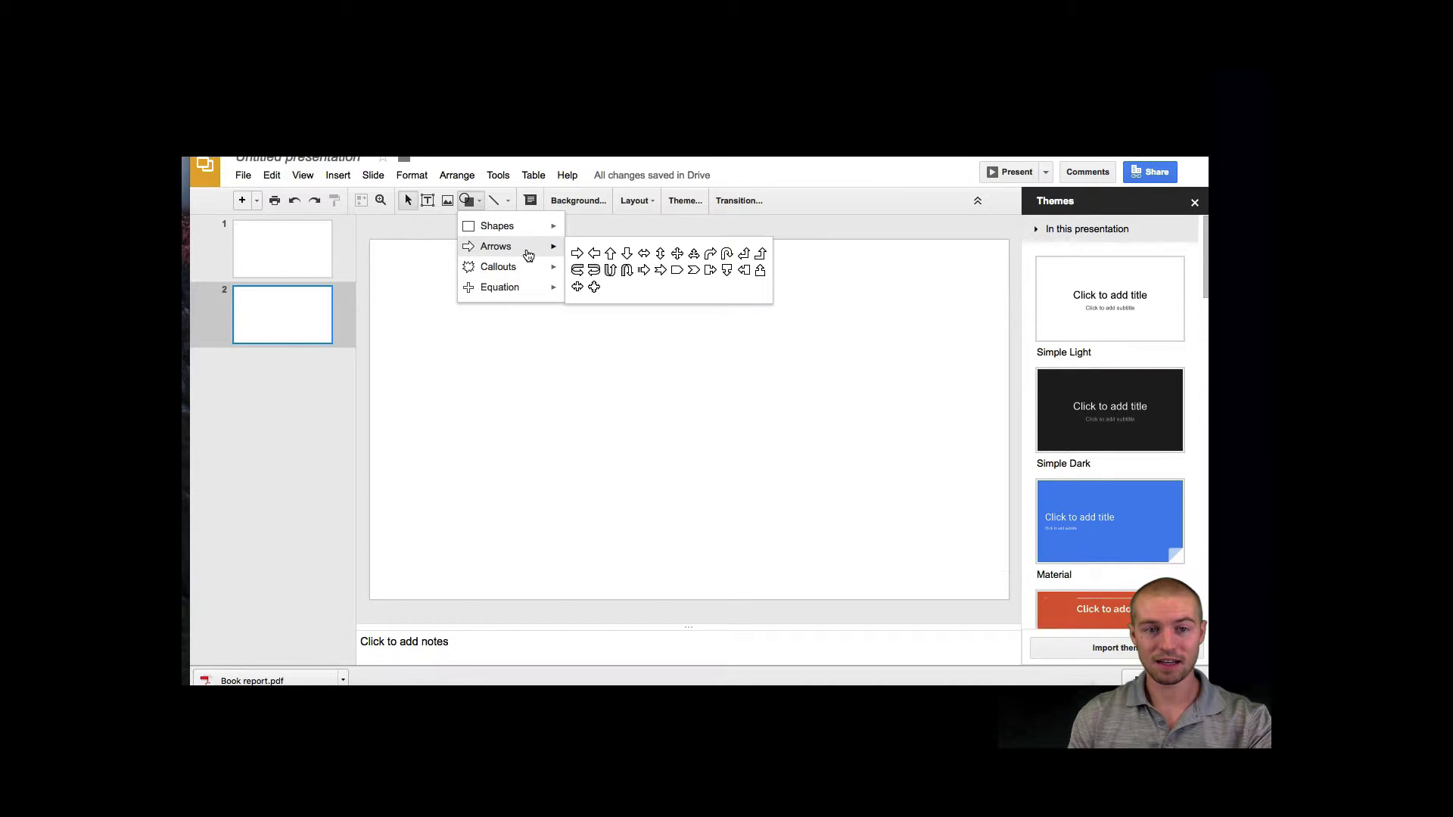
click(577, 255)
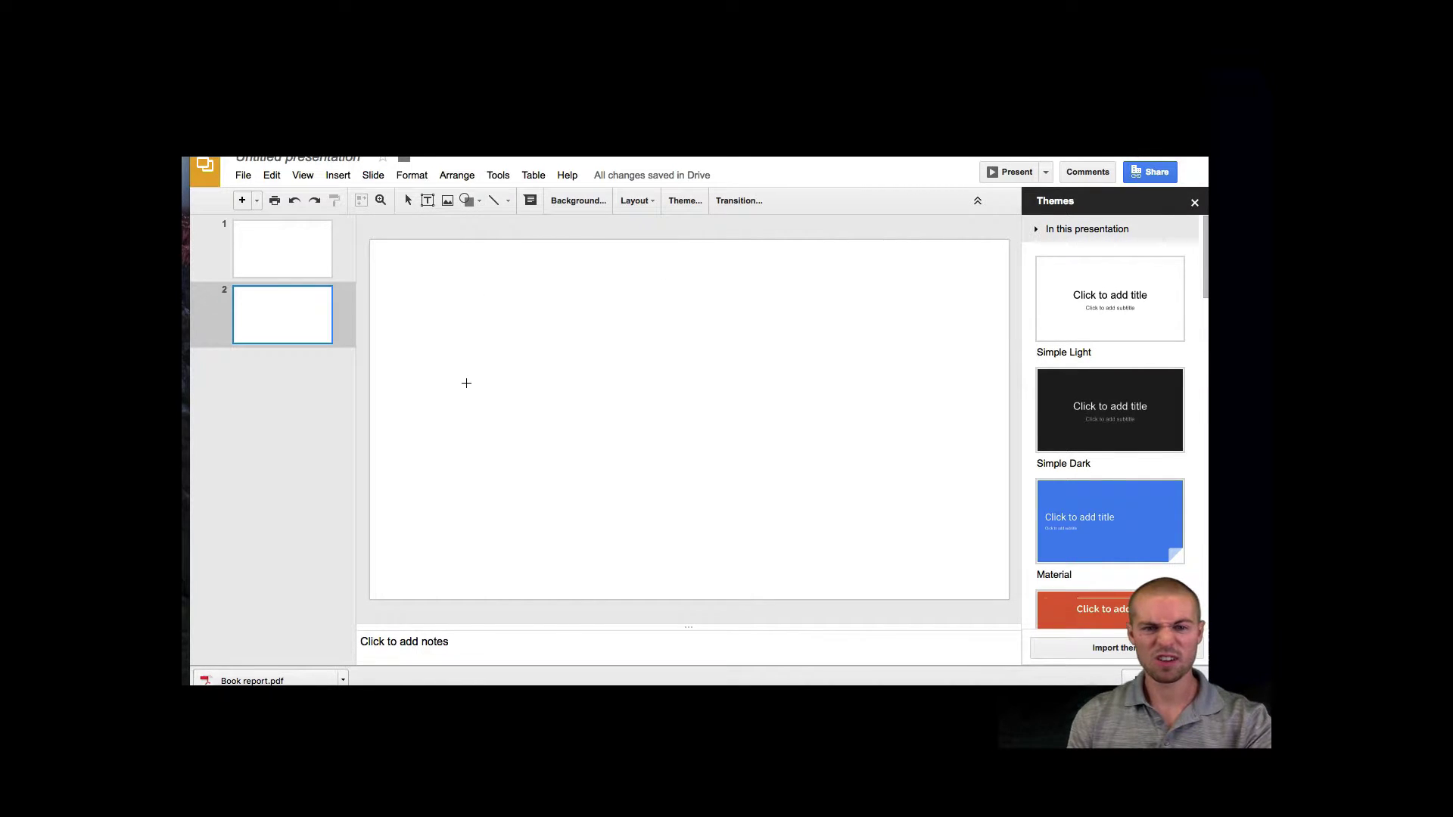
drag(466, 383, 719, 467)
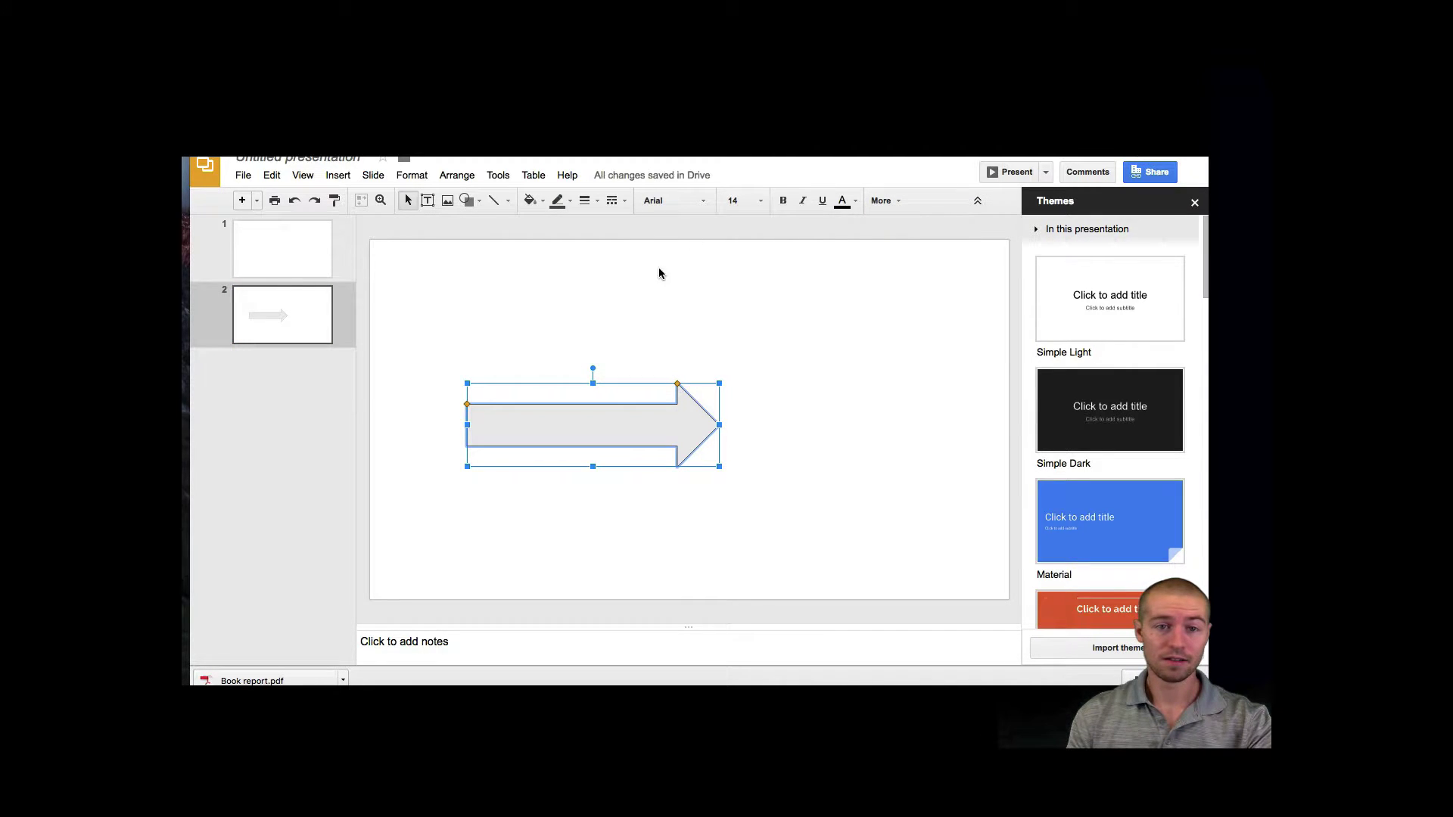
Draw a smiley face shape to the right of the arrow.
click(468, 200)
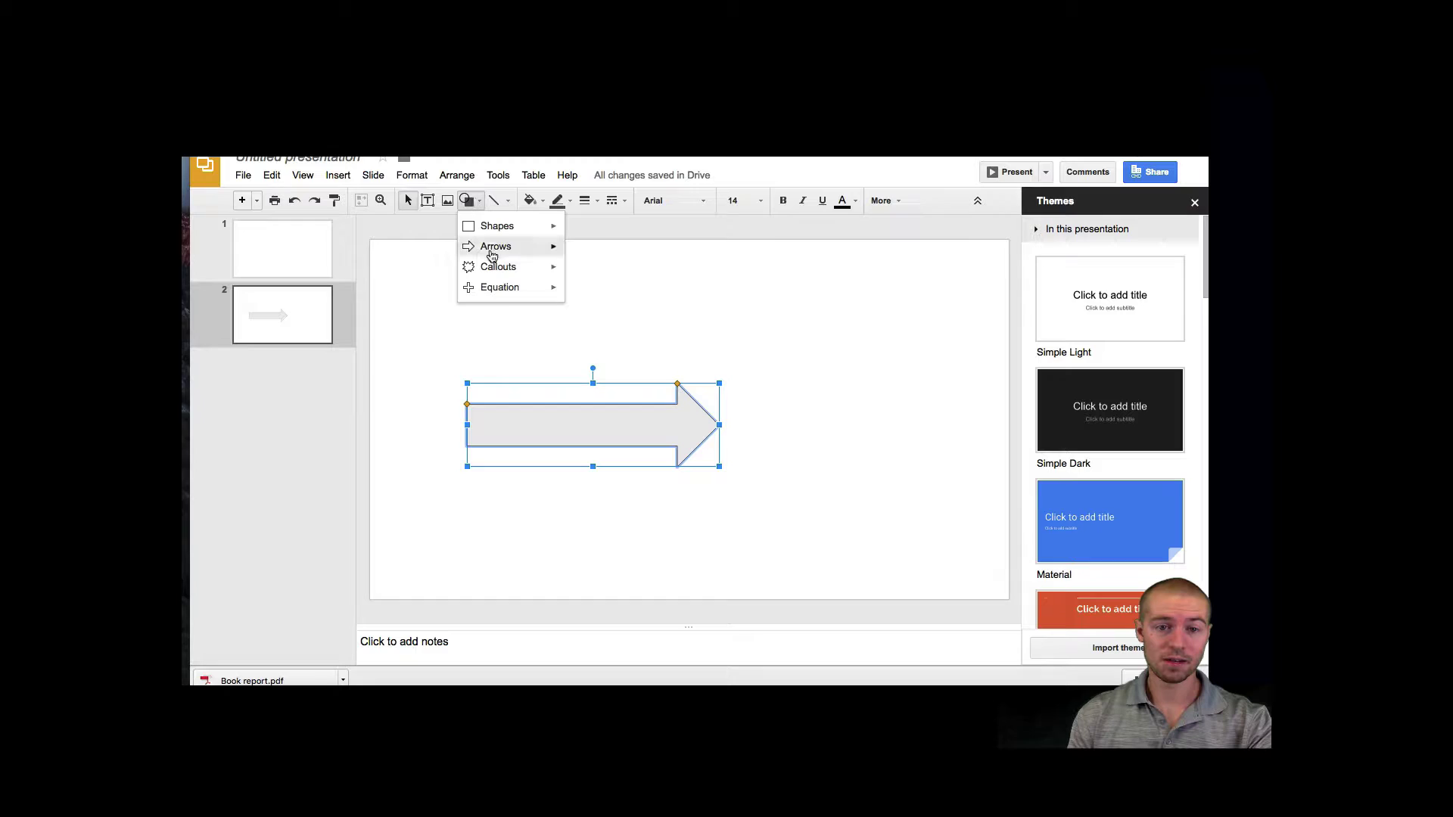
mouse_move(498, 226)
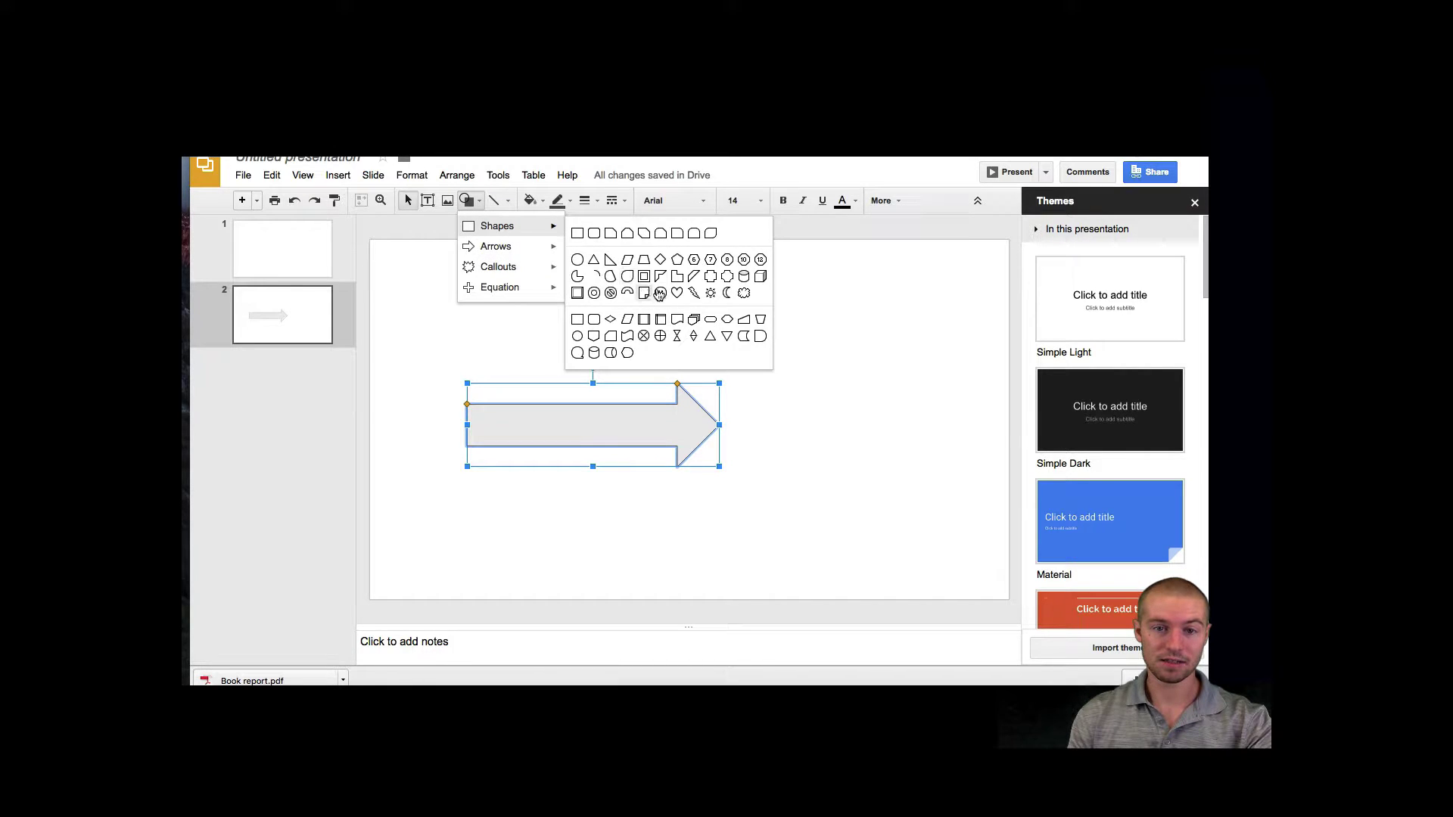
click(660, 293)
drag(790, 377, 931, 493)
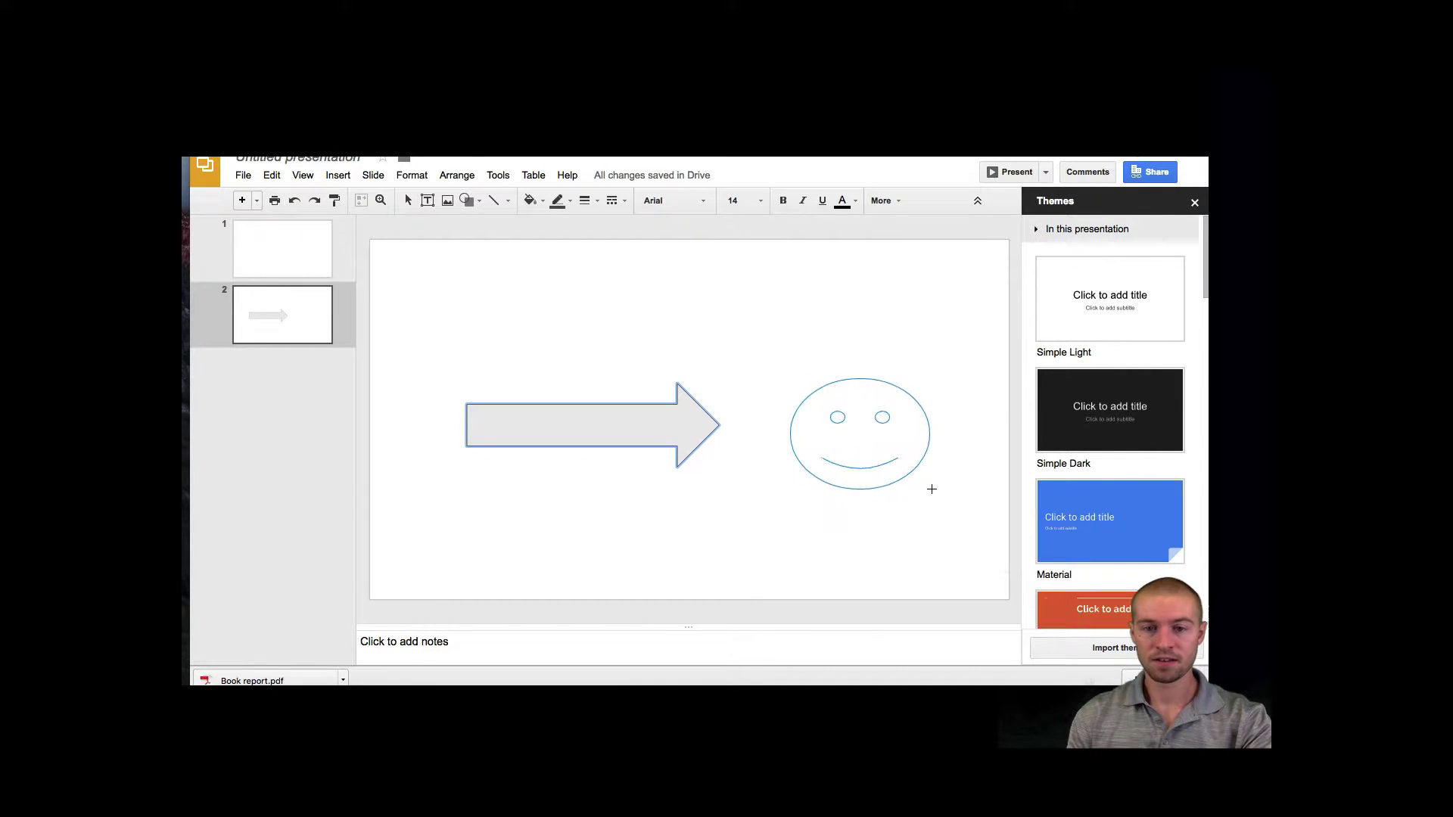
Fill the smiley face red (after briefly trying a grey fill).
click(939, 517)
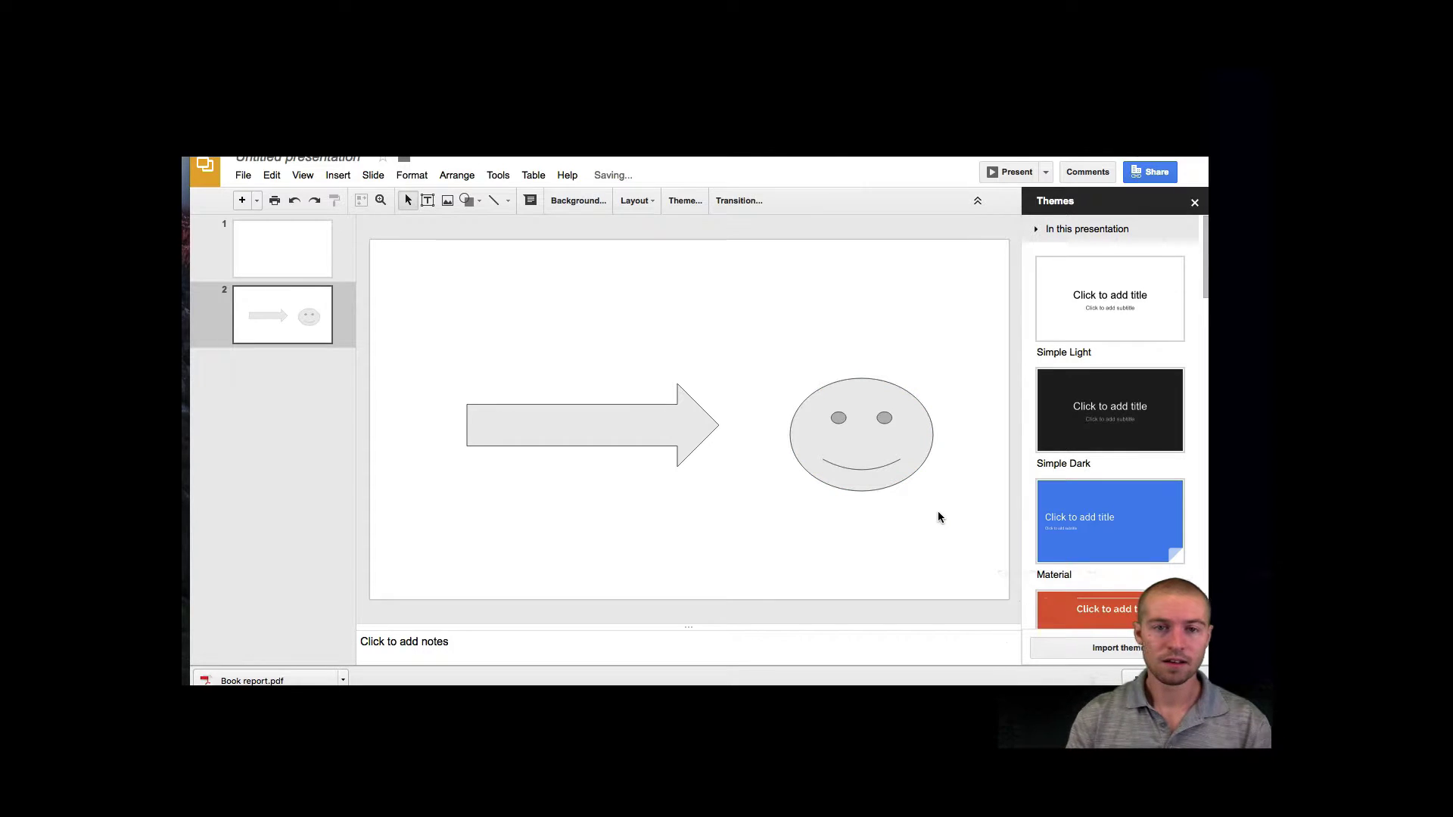
click(892, 389)
right_click(874, 423)
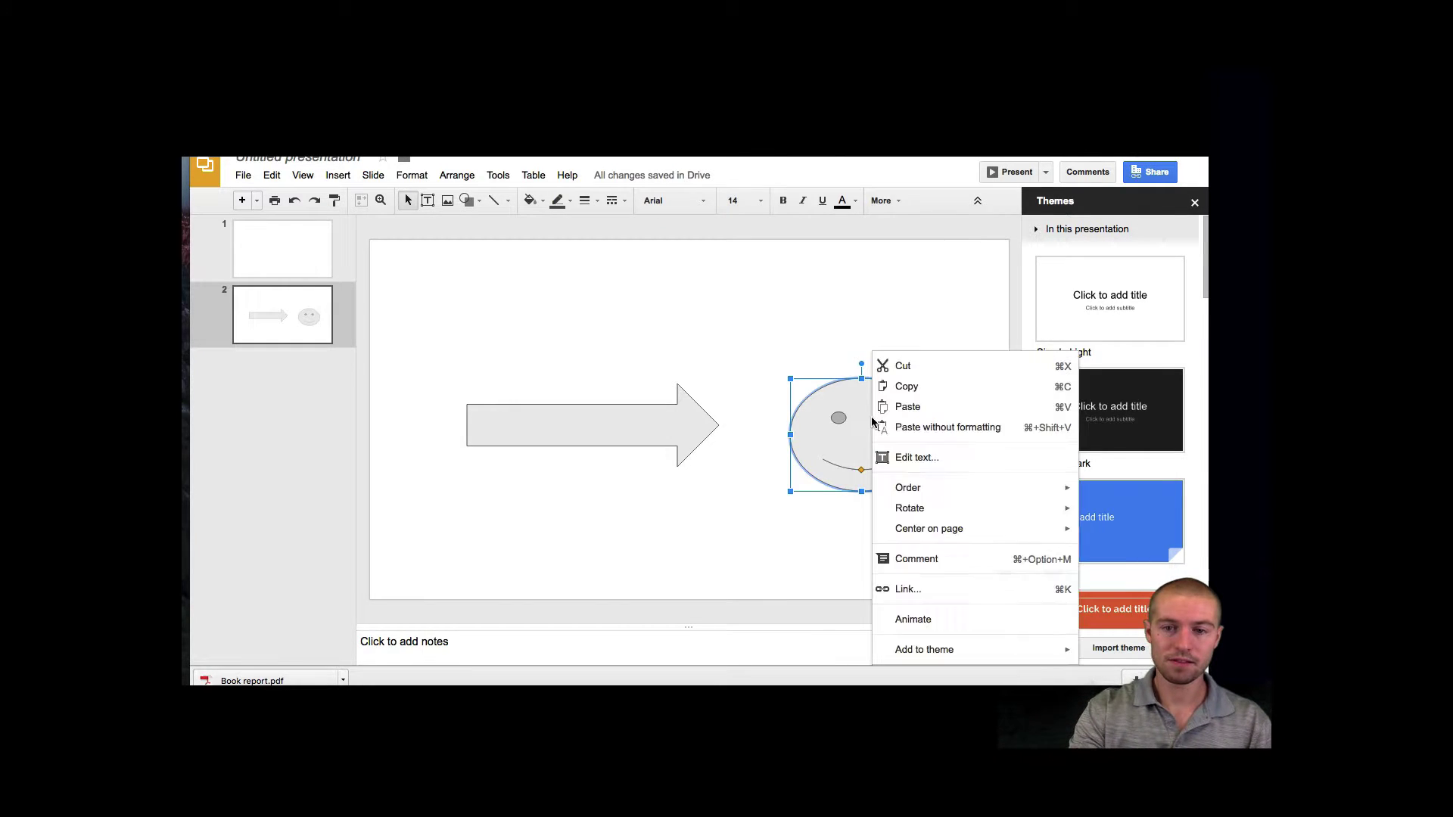
click(846, 443)
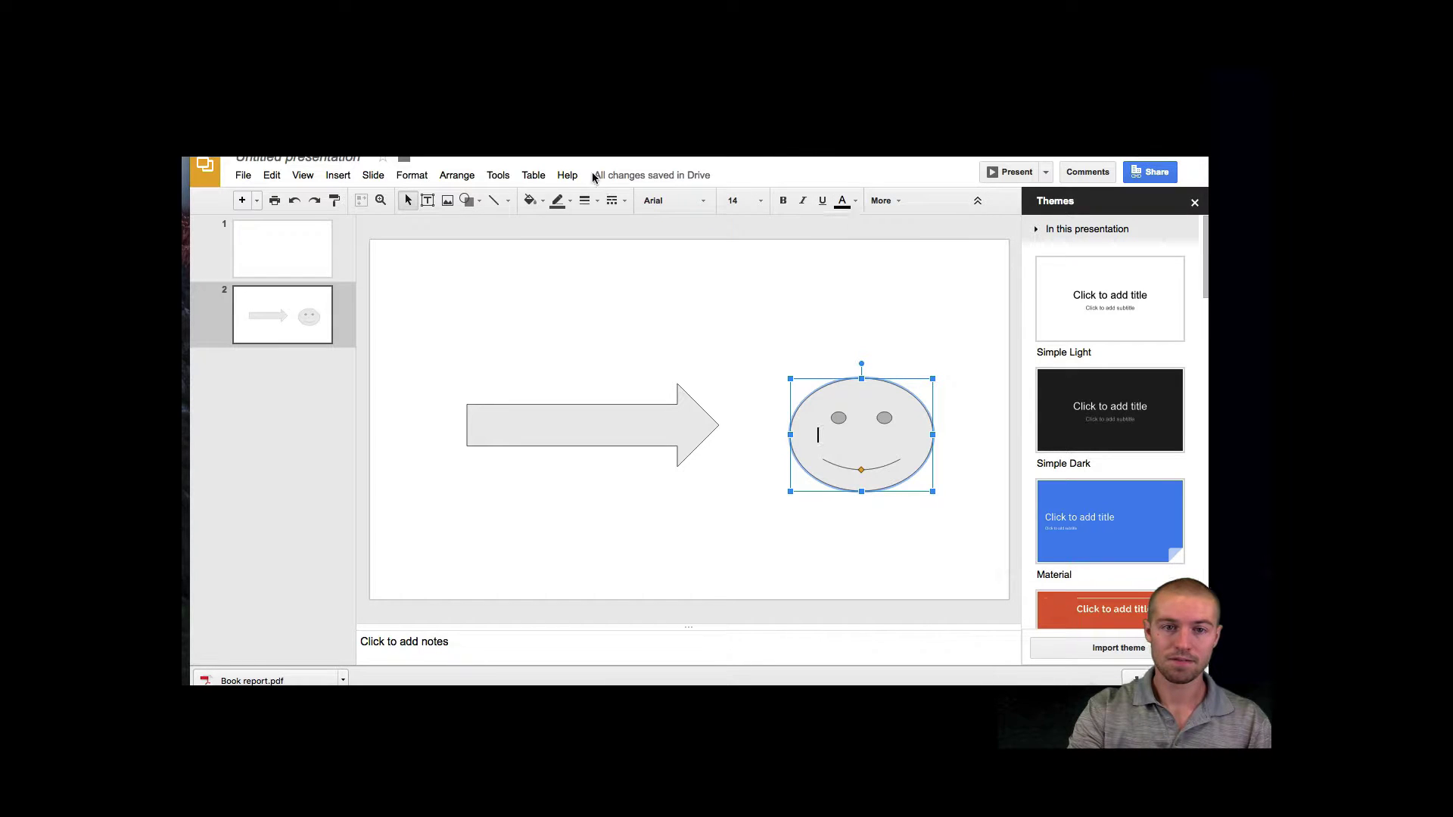
click(530, 201)
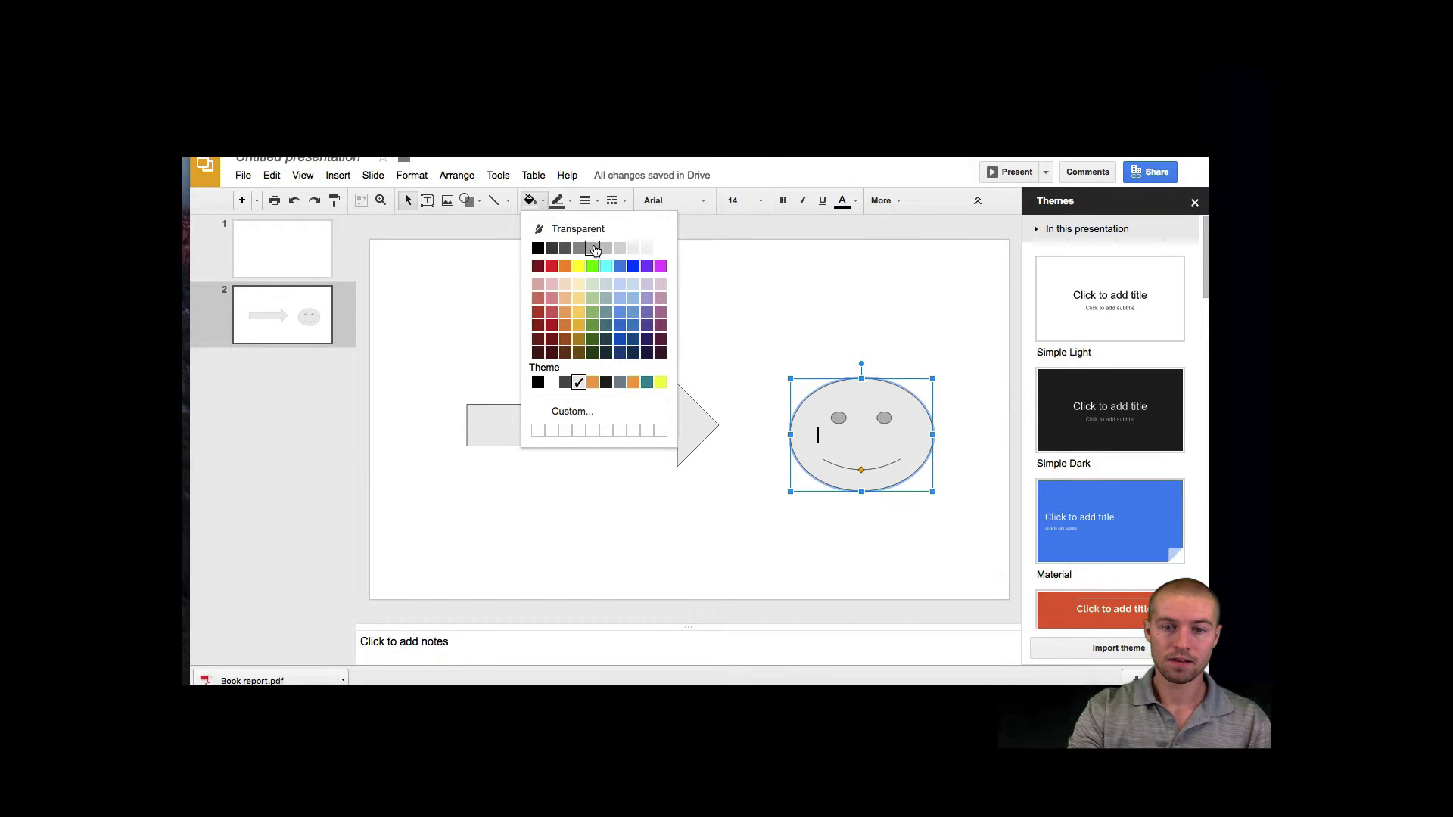
click(592, 247)
click(538, 205)
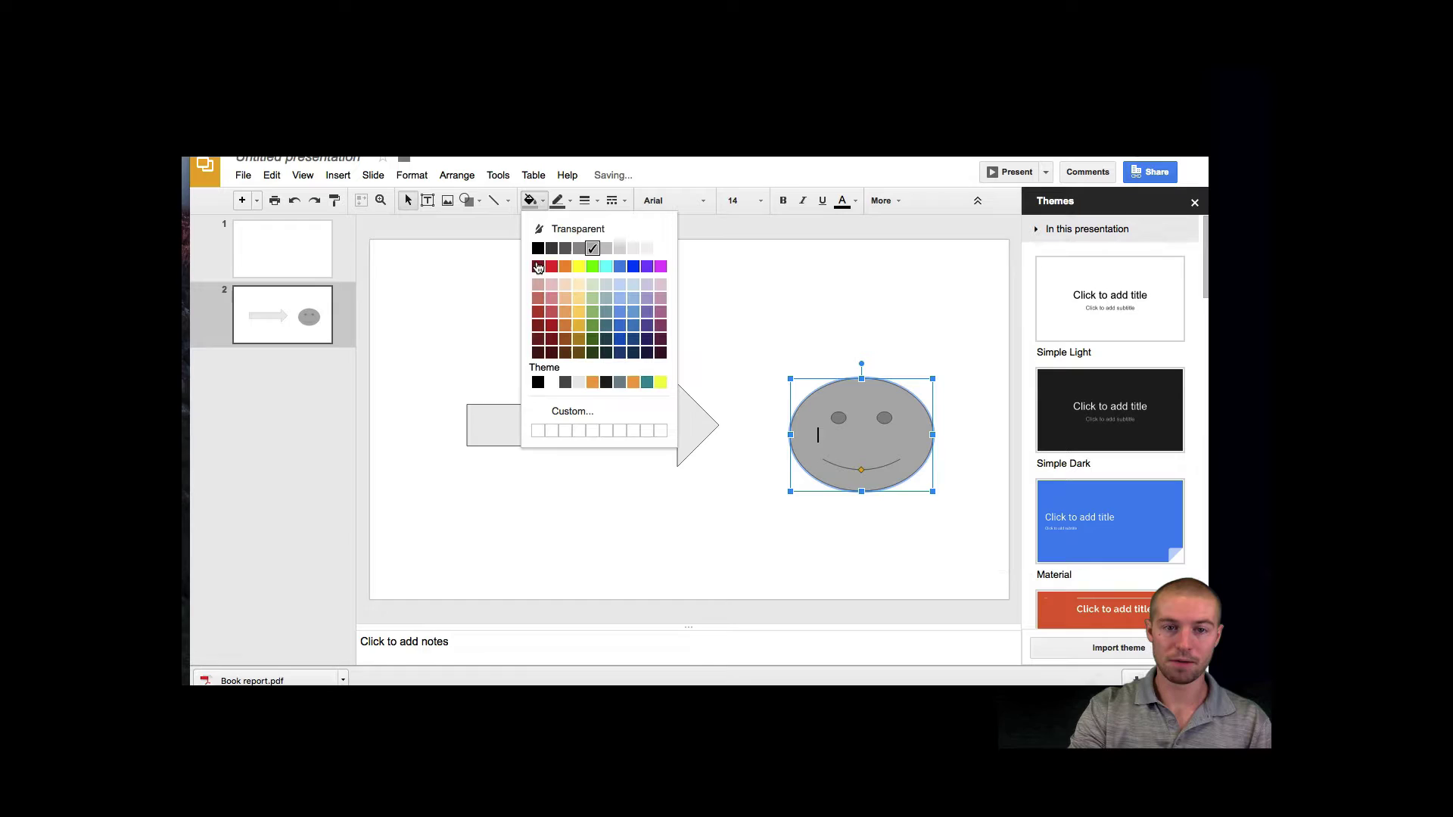
click(550, 274)
Fill the block arrow cyan.
click(552, 412)
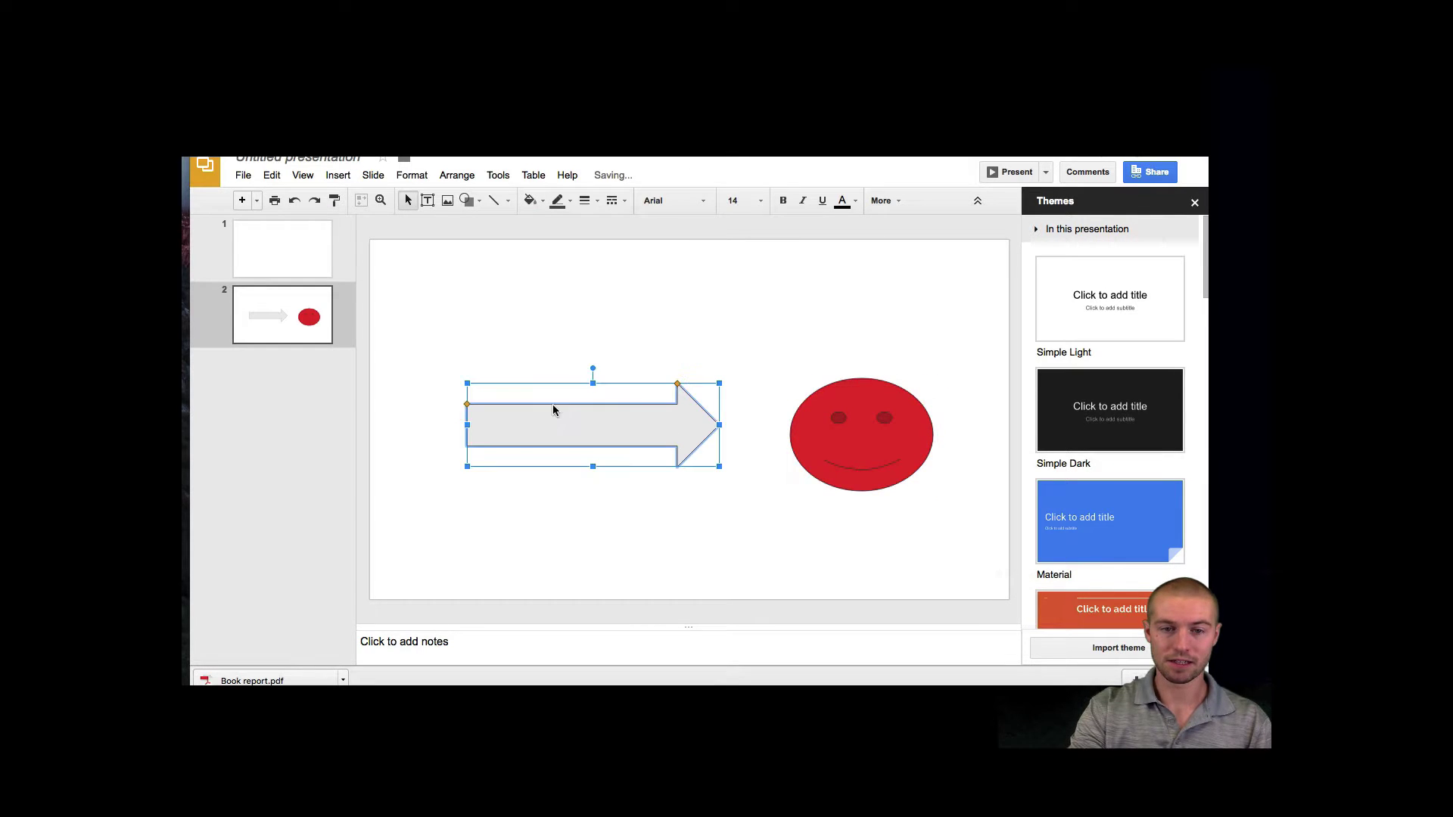
click(529, 203)
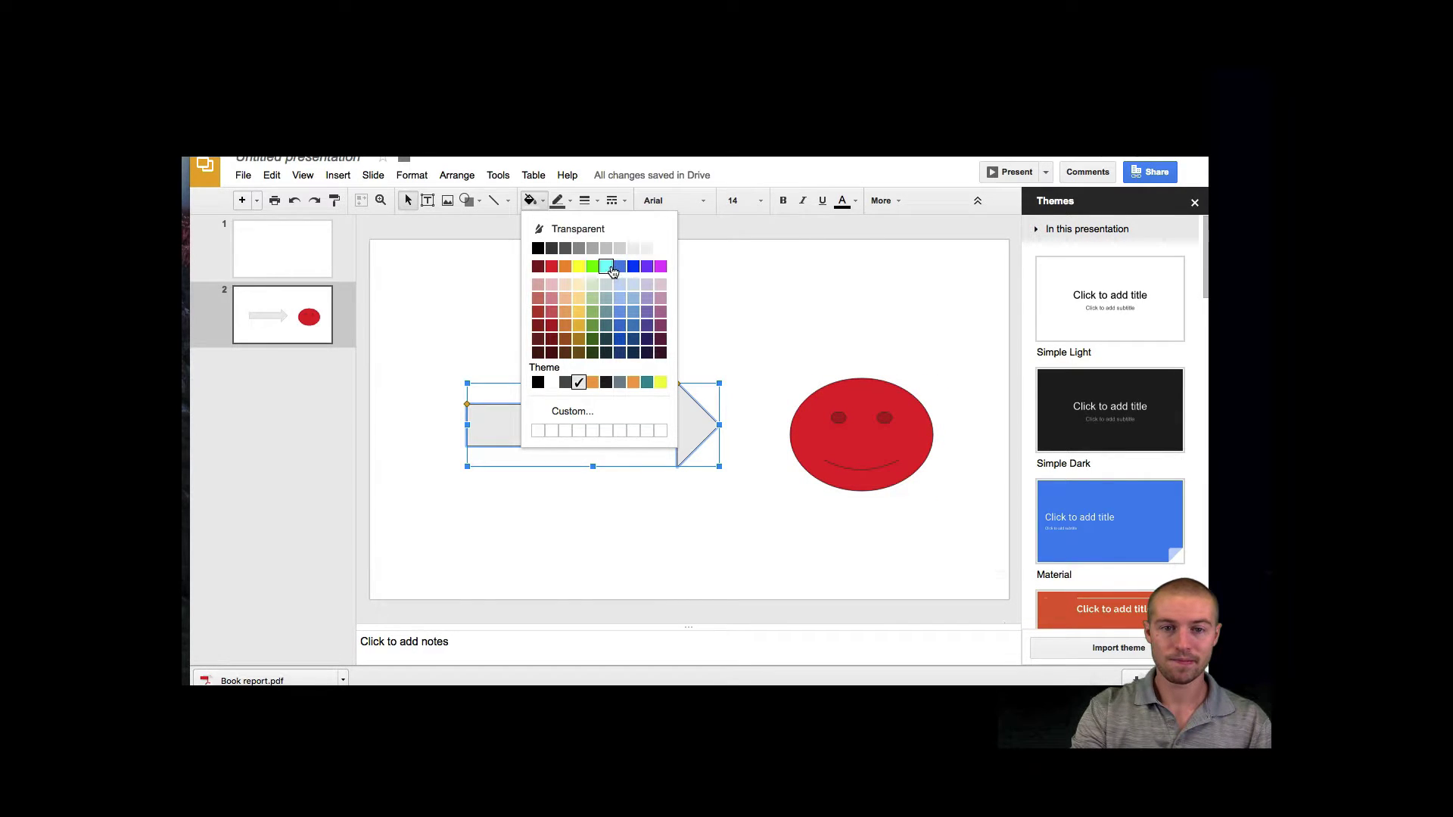
click(610, 269)
click(701, 316)
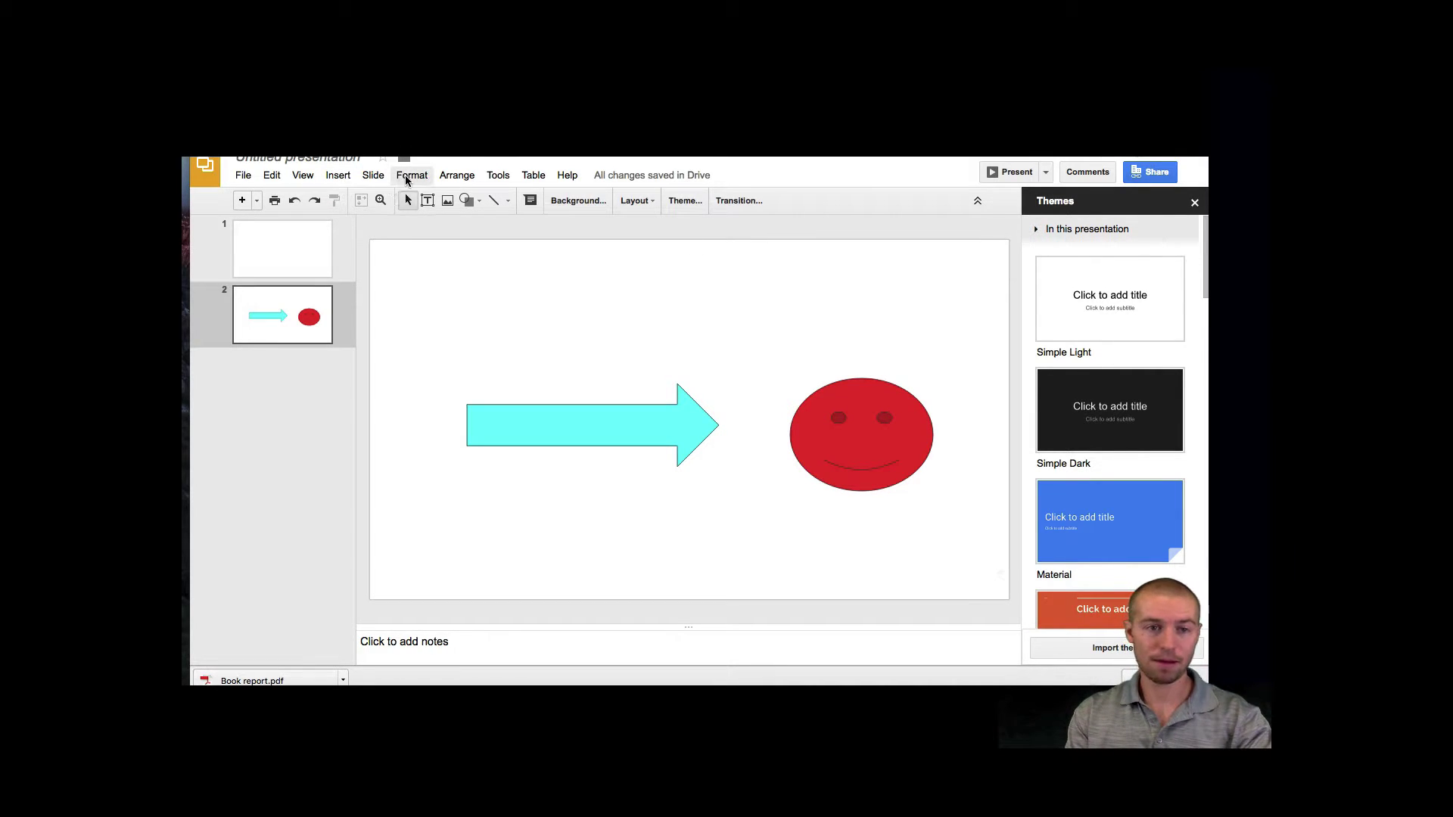
Insert a cartoon pizza slice image from a web search for 'pizza'.
click(447, 202)
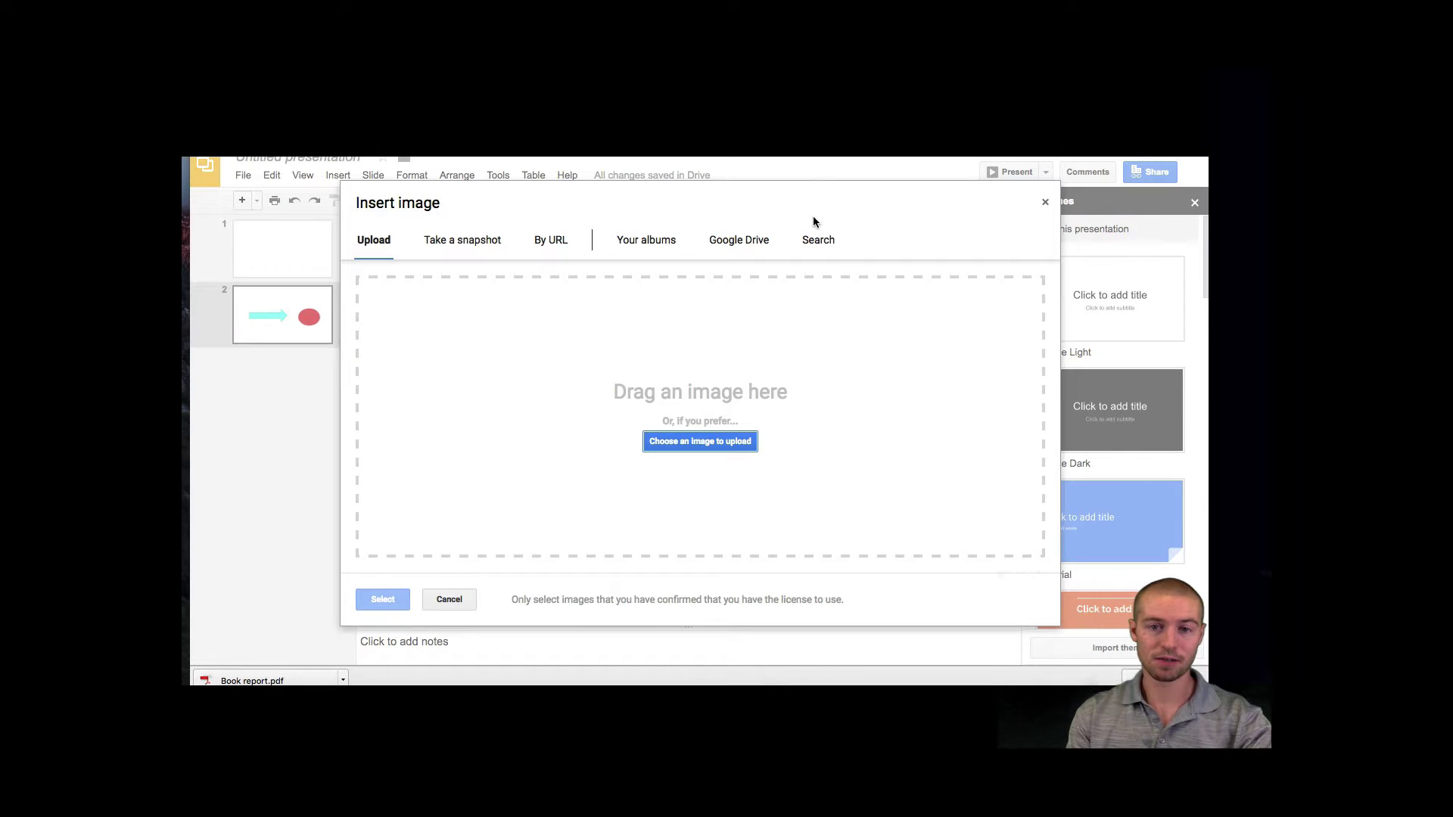
click(817, 240)
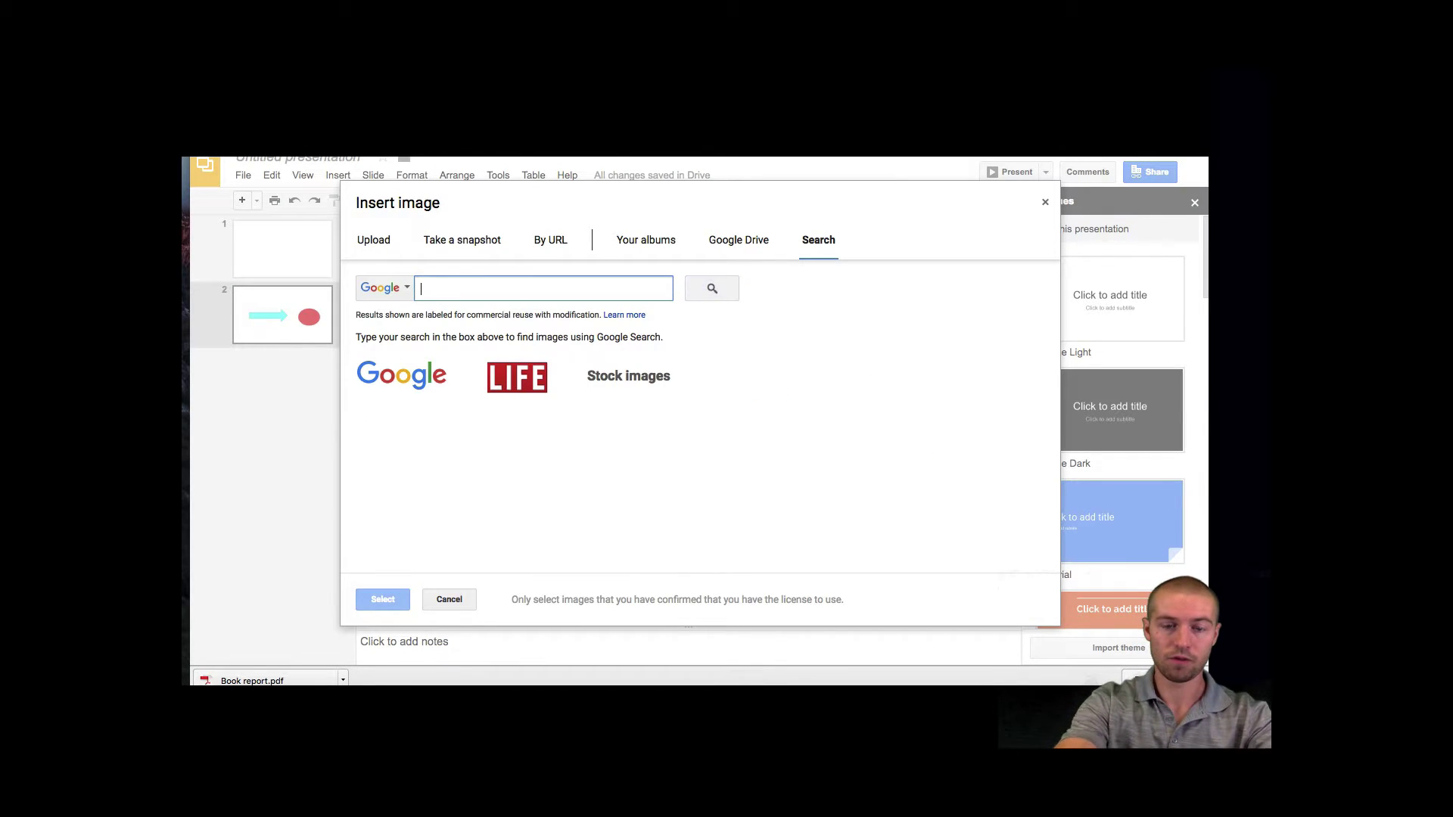
text(pizza)
key(Return)
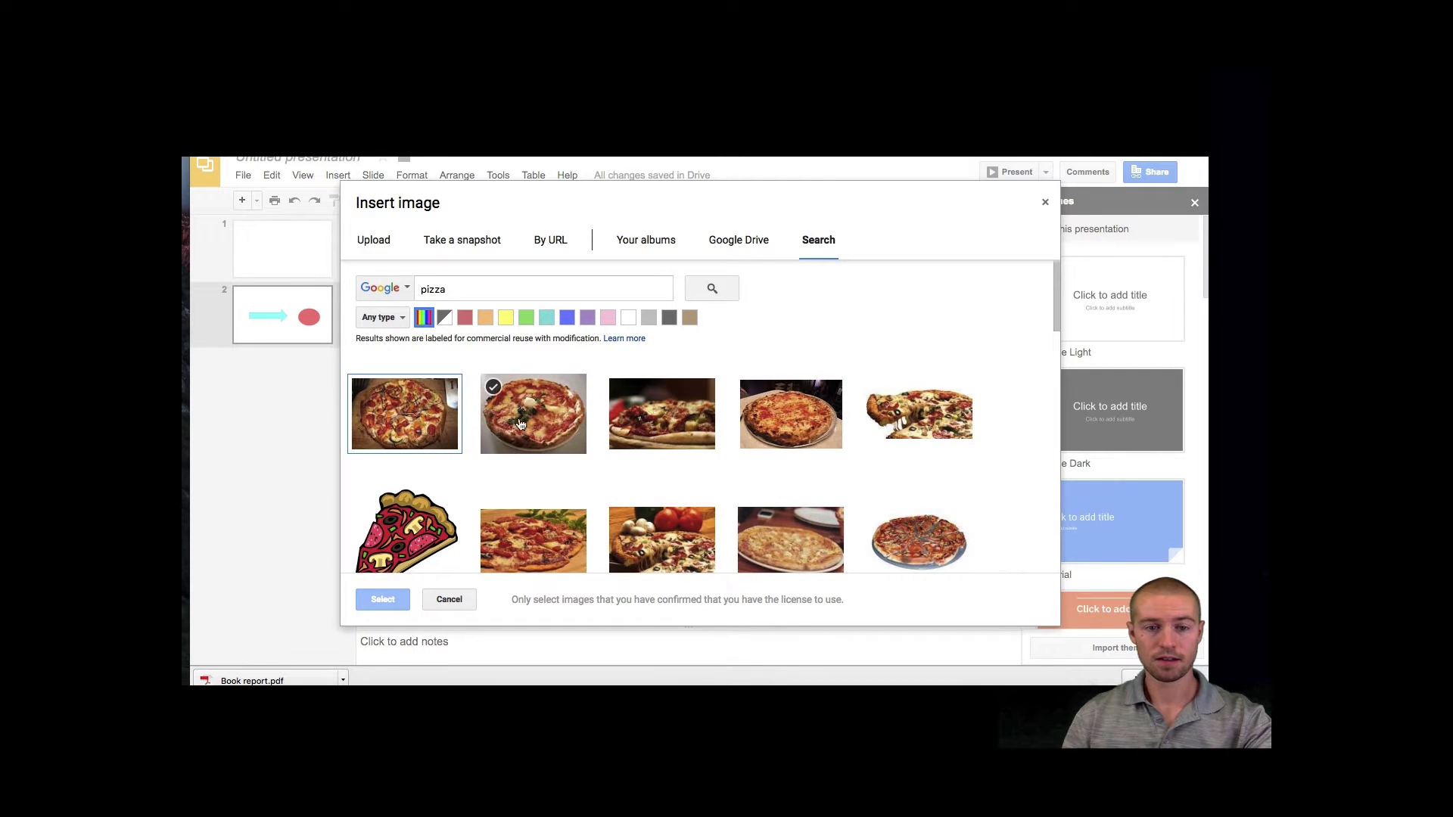
click(432, 530)
click(381, 600)
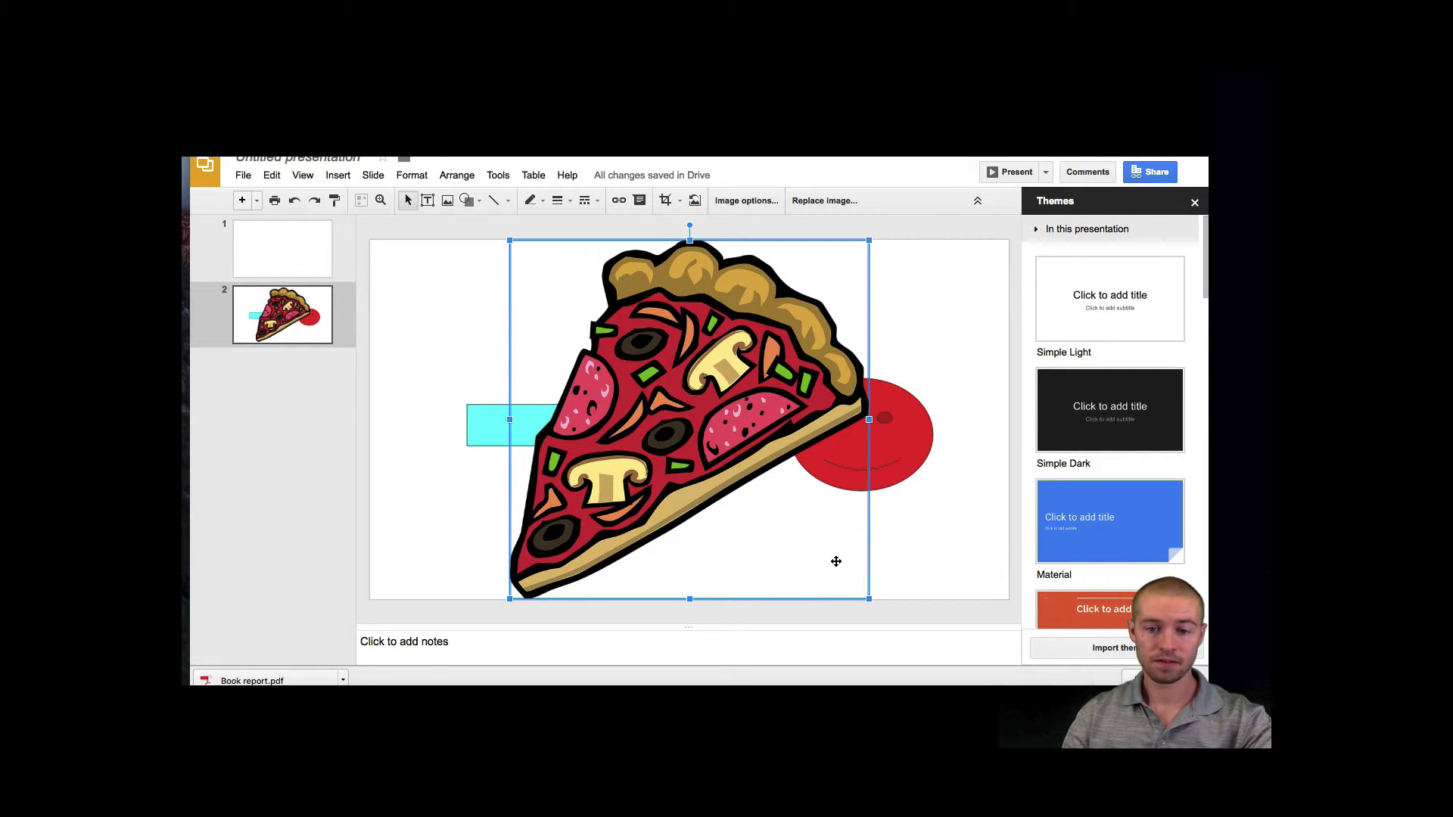
Shrink the pizza image and set it below the red smiley face.
drag(869, 602, 651, 427)
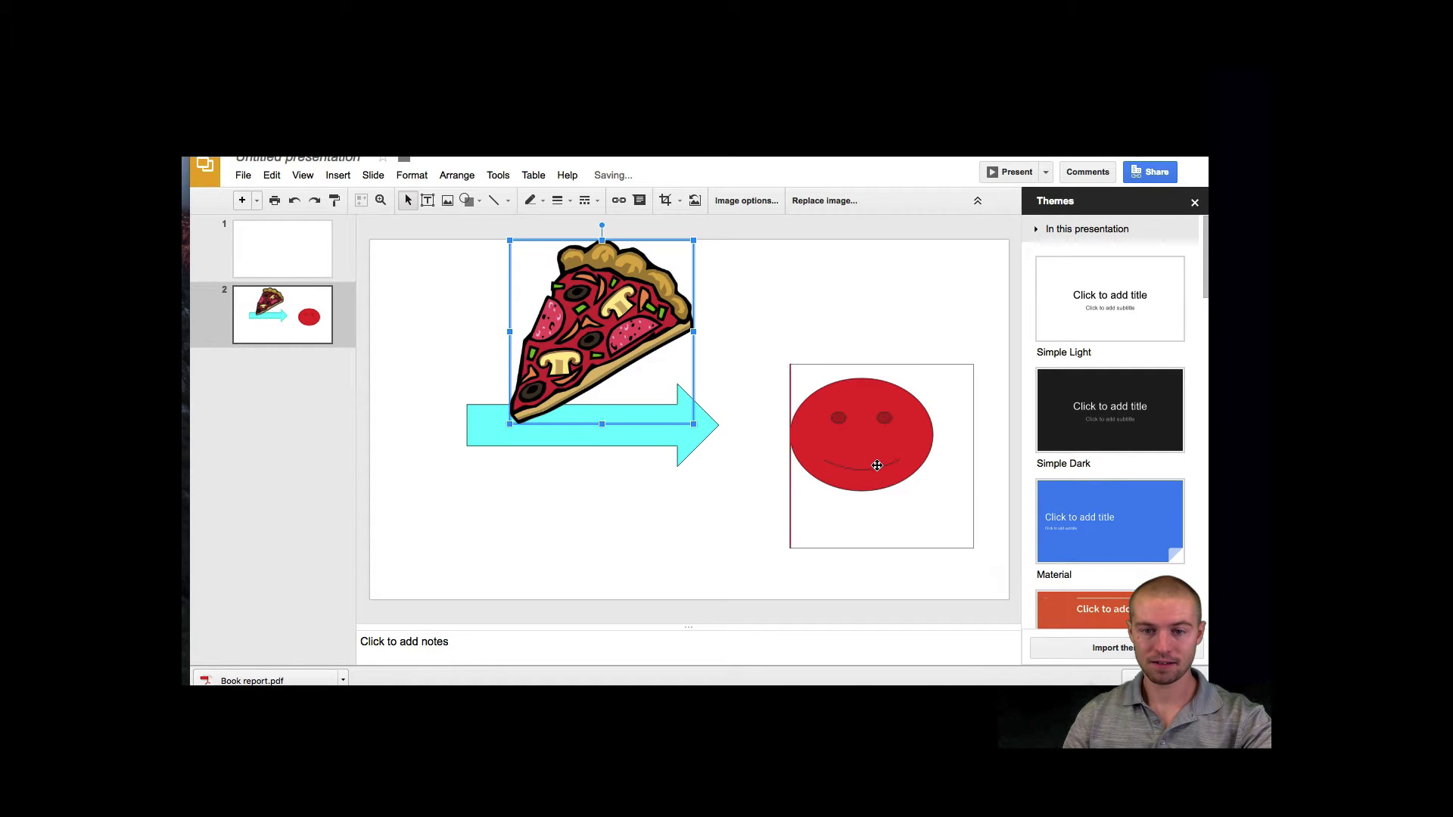
drag(530, 392, 866, 584)
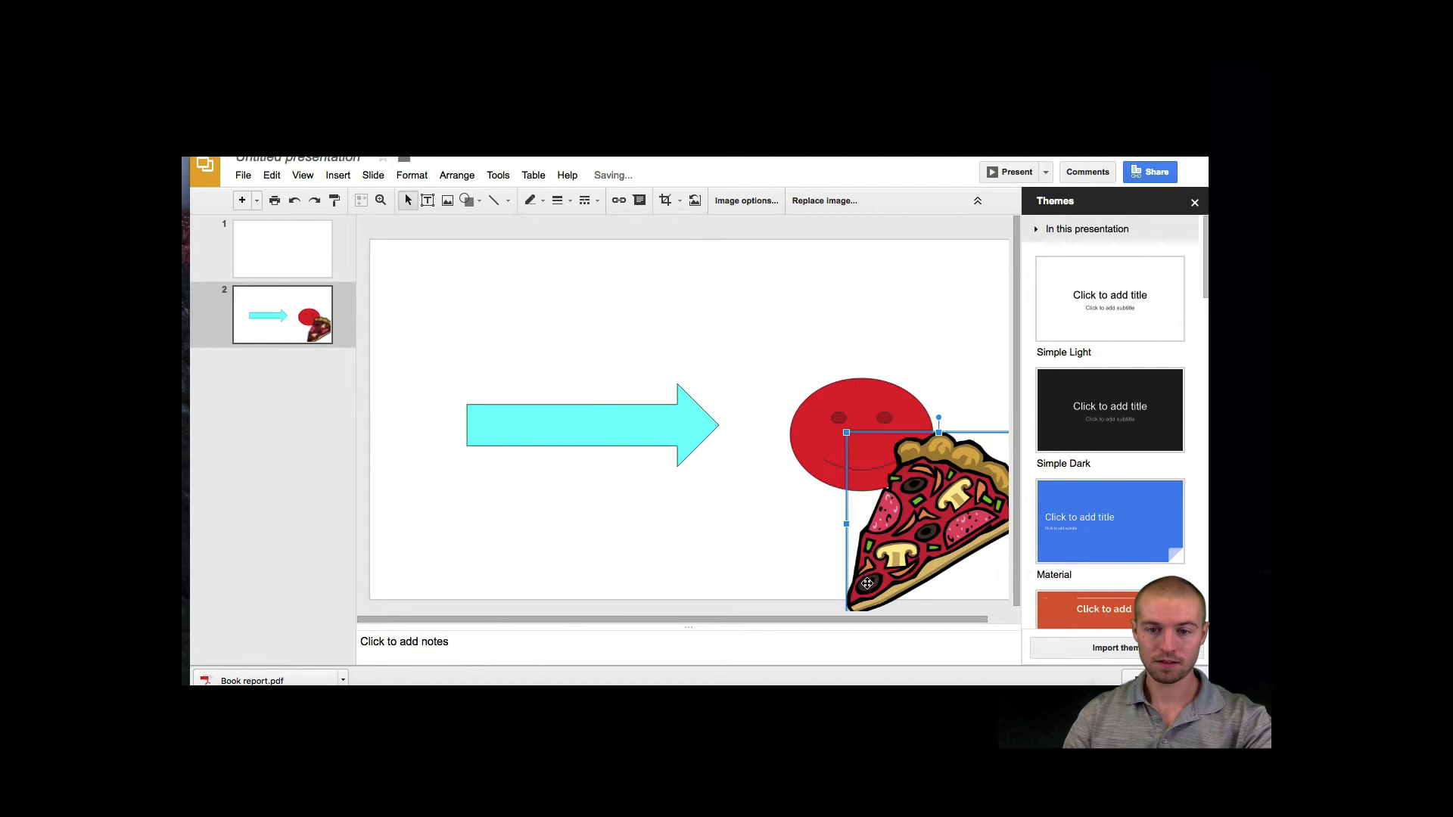
mouse_move(845, 433)
mouse_down()
mouse_move(916, 492)
mouse_move(715, 511)
mouse_up()
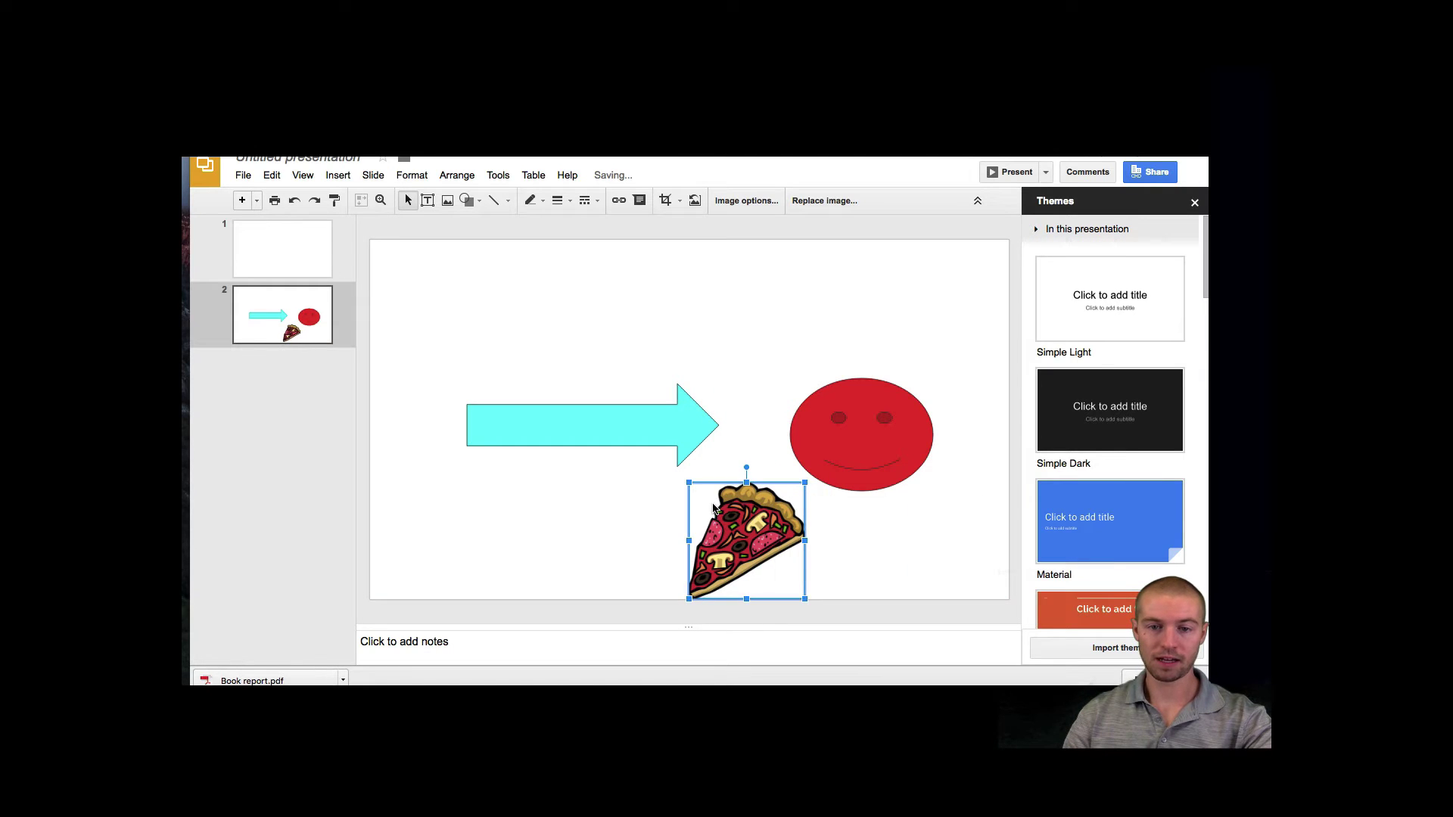
Mask the pizza image into a lightning-bolt shape.
click(679, 204)
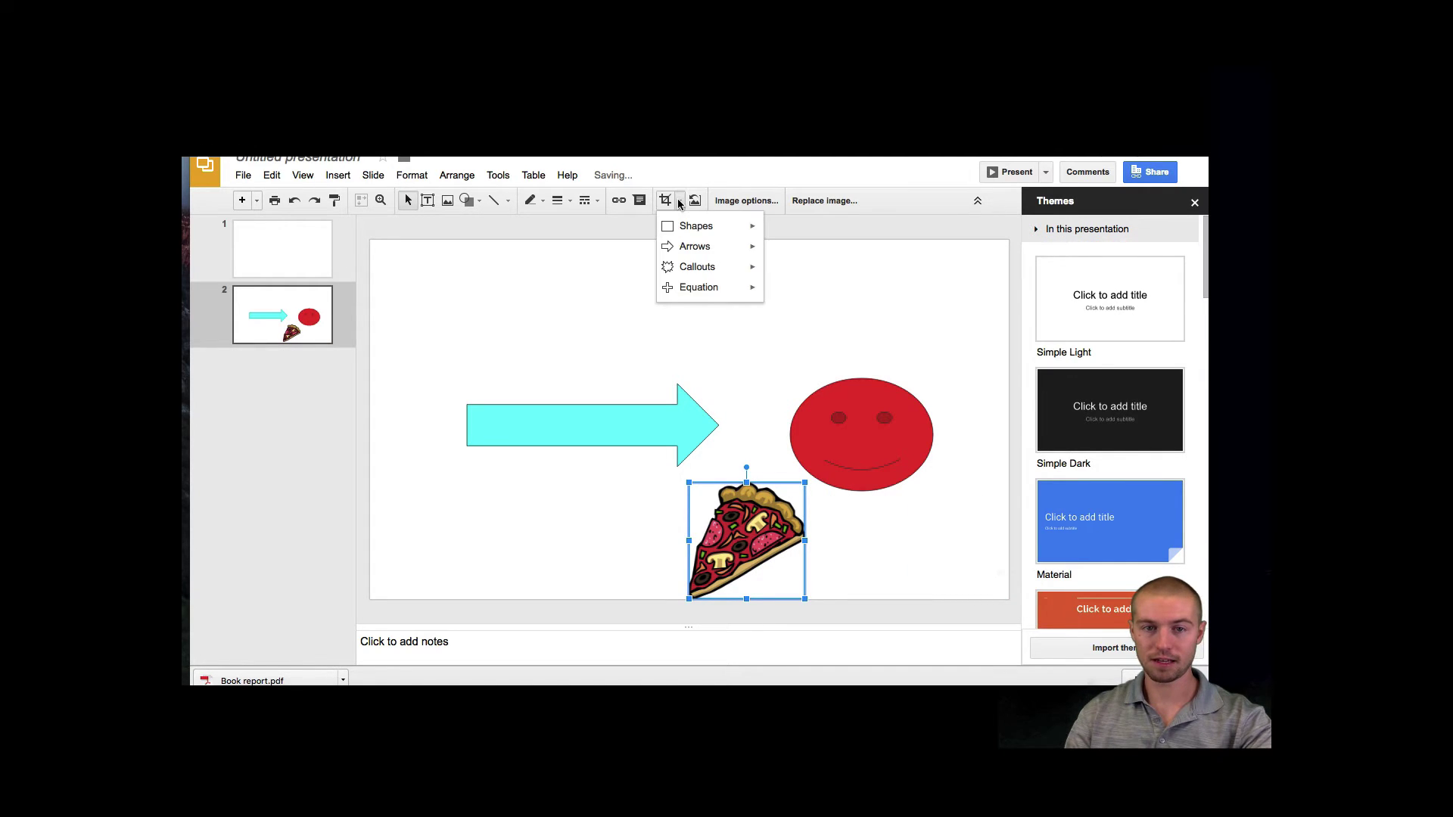
mouse_move(695, 226)
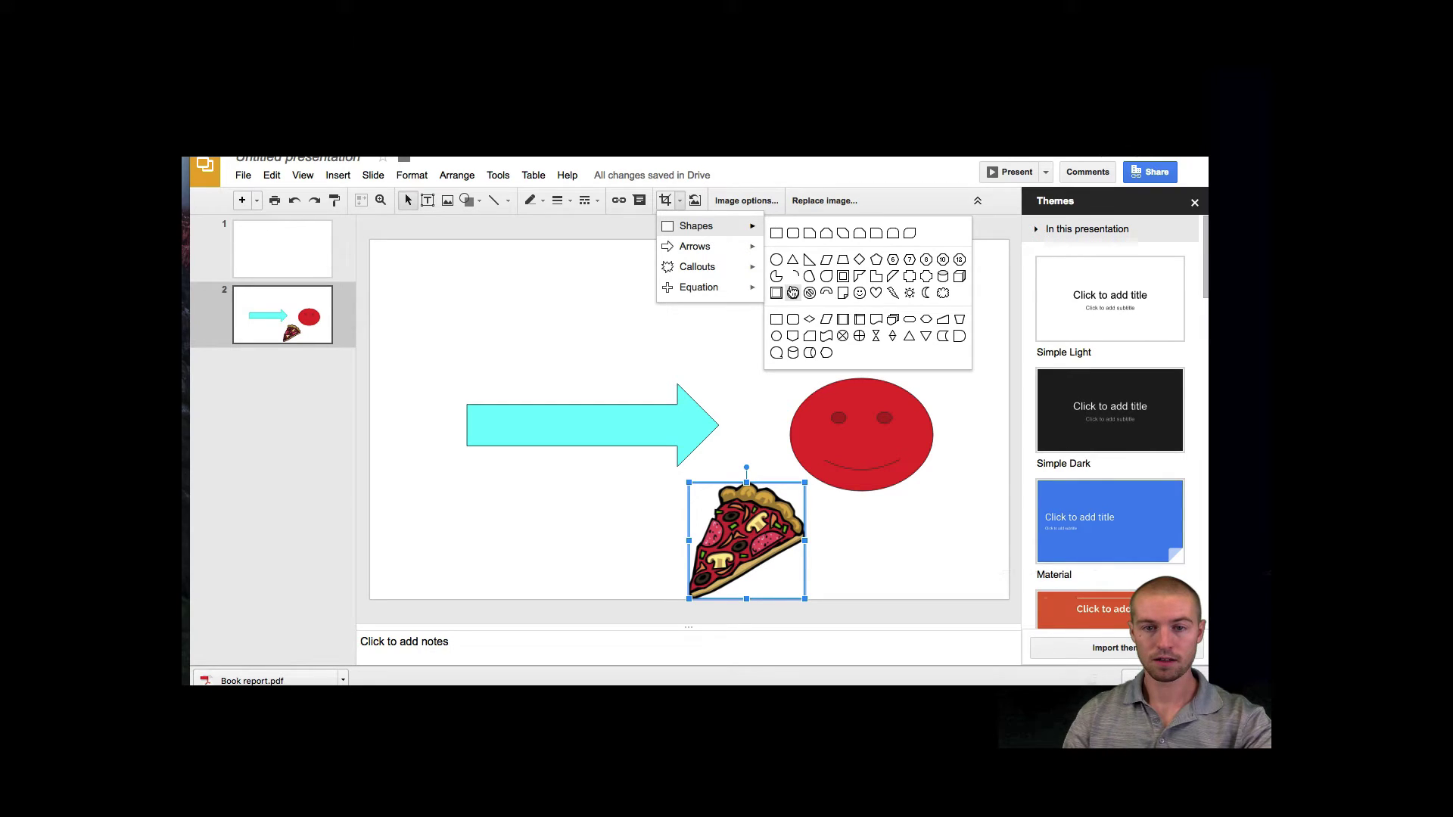
click(892, 293)
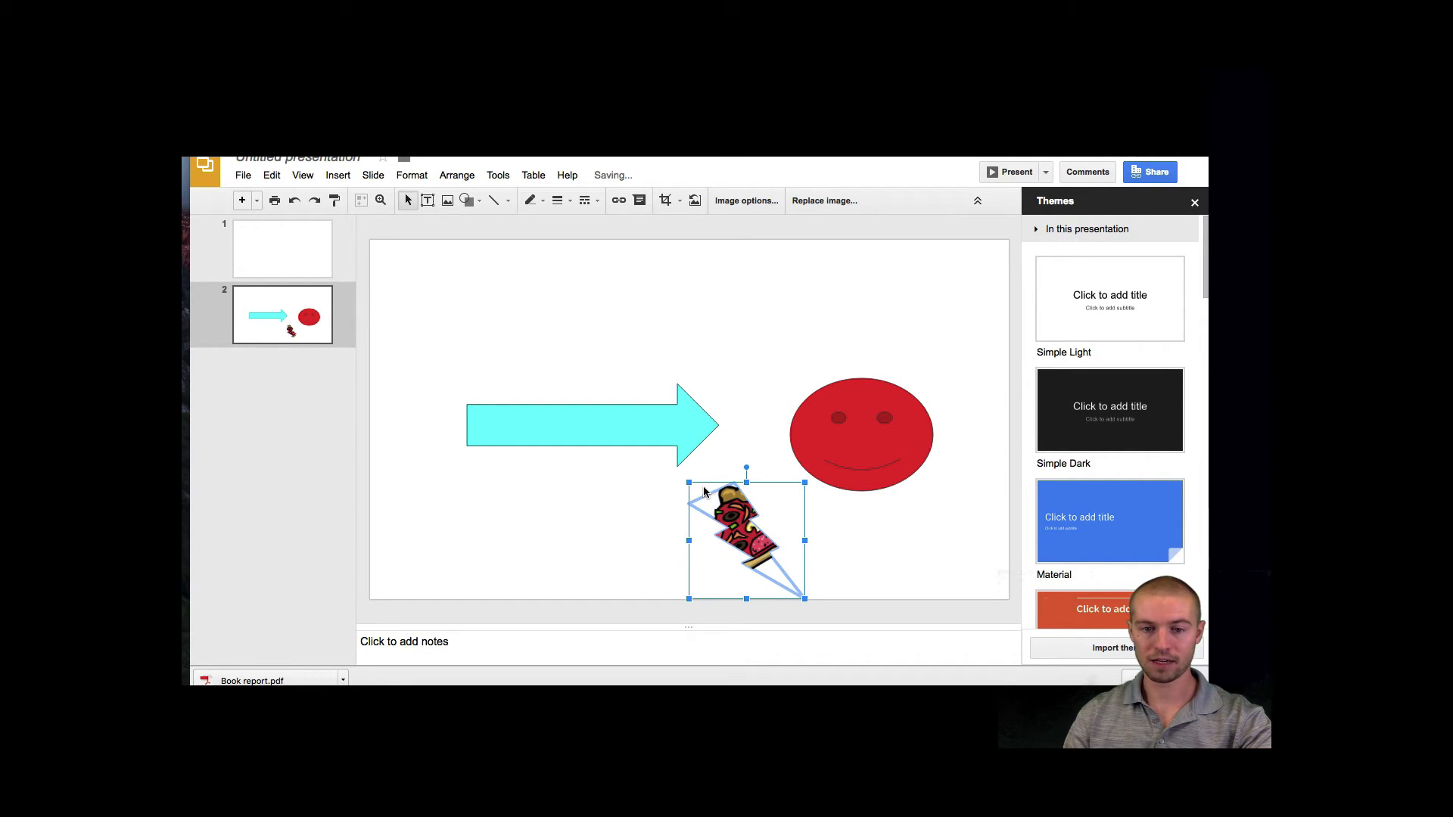
click(736, 465)
Move the arrow and pizza bolt together up and right toward the smiley.
drag(761, 448, 764, 450)
drag(735, 545, 793, 477)
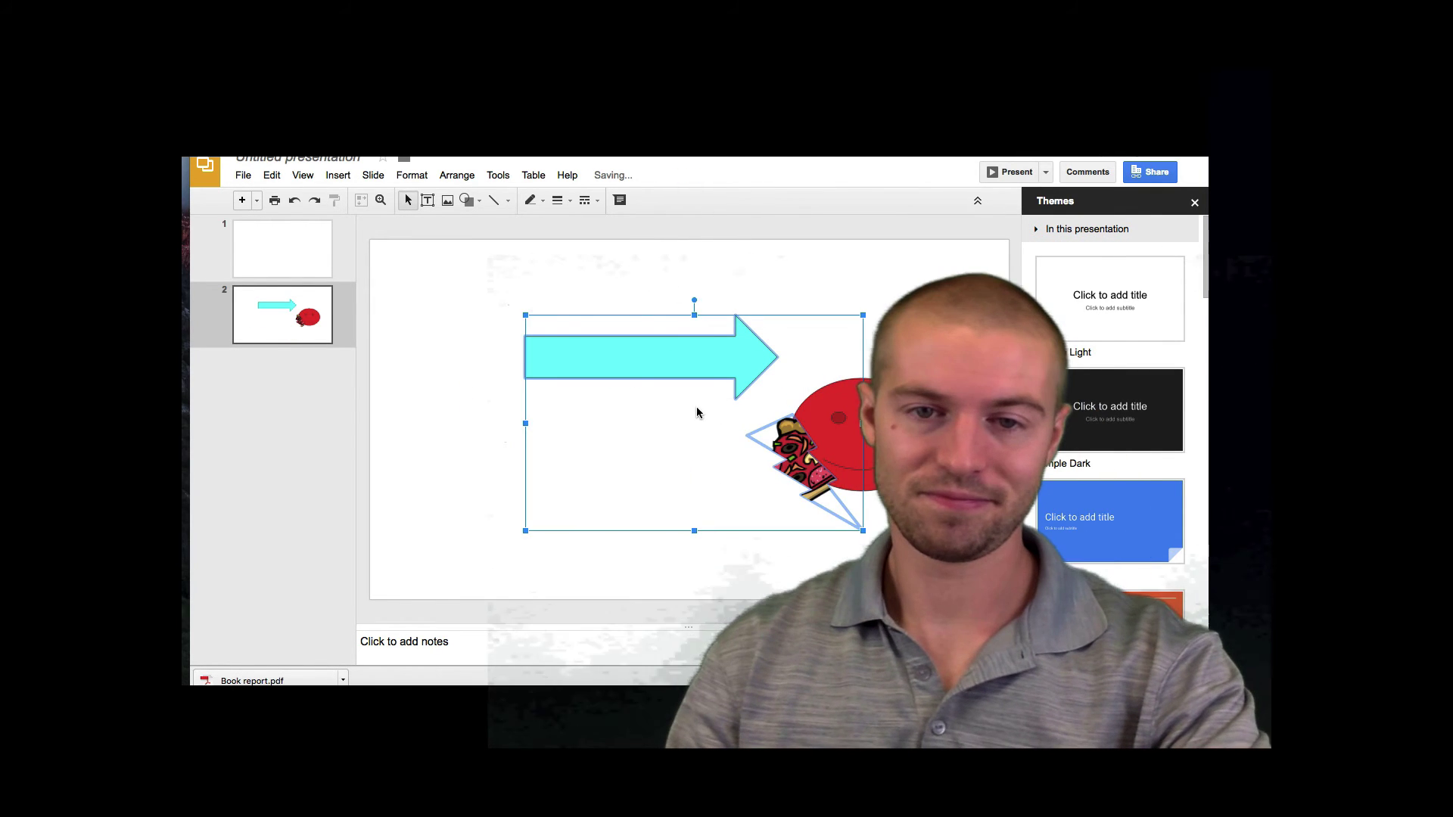
drag(697, 409, 610, 505)
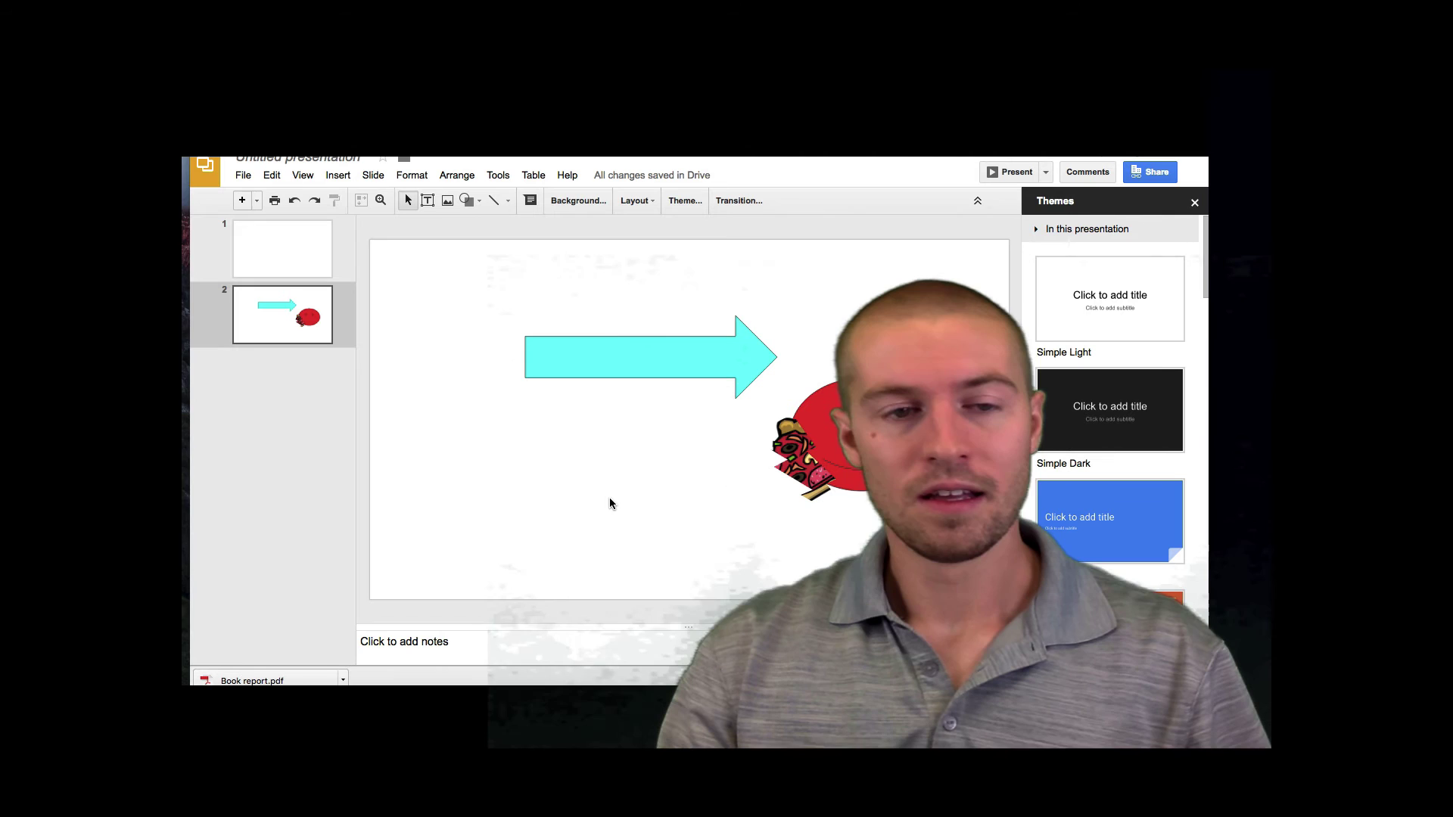